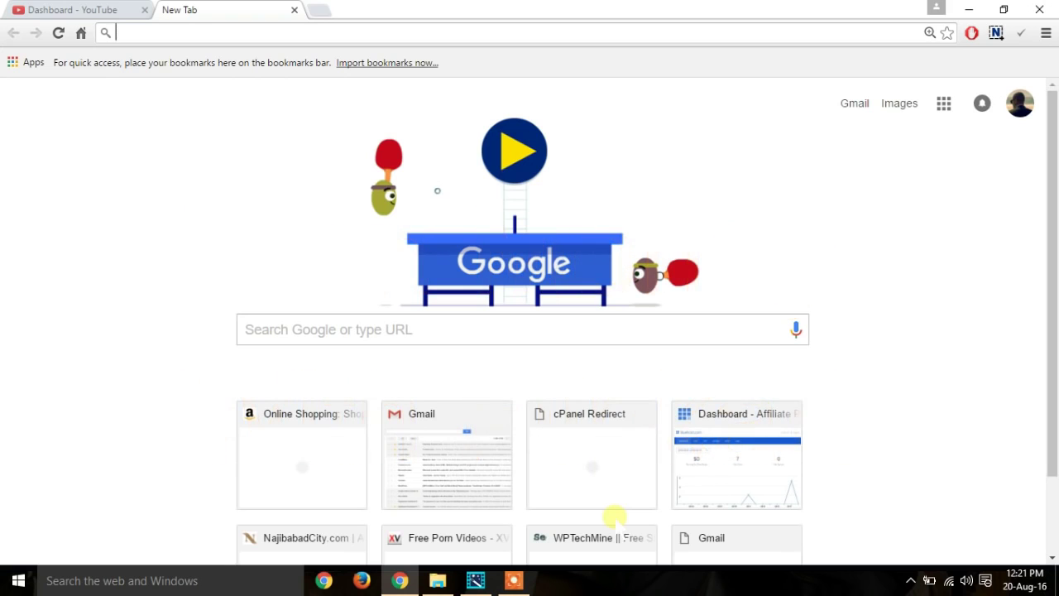
# Step: Search Google for 'flipkart affiliate' and open the Flipkart Affiliate Program result
pyautogui.click(615, 327)
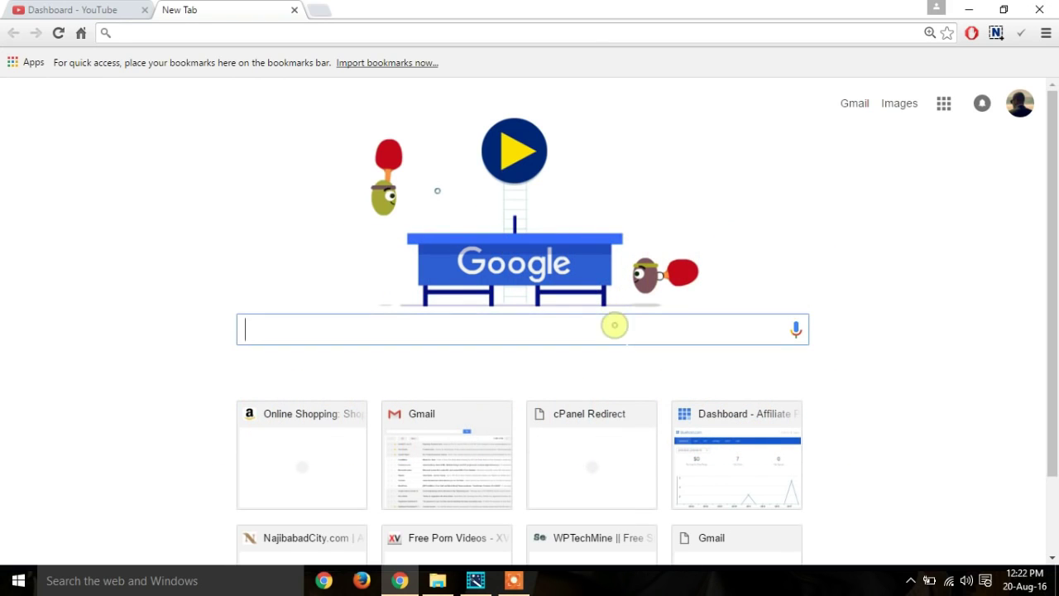
pyautogui.write('flipkart')
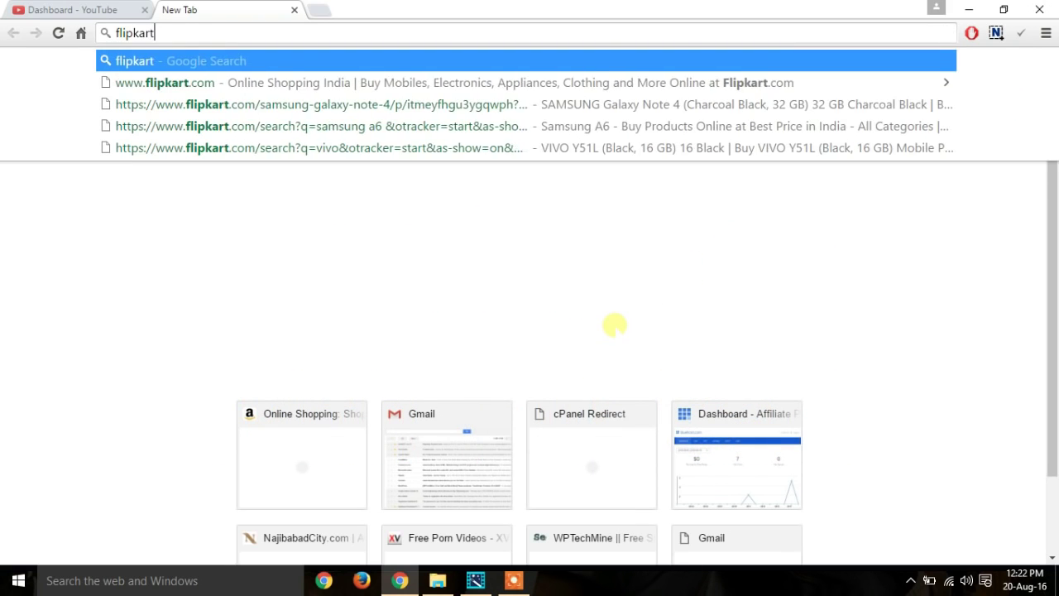
pyautogui.write(' affiliate')
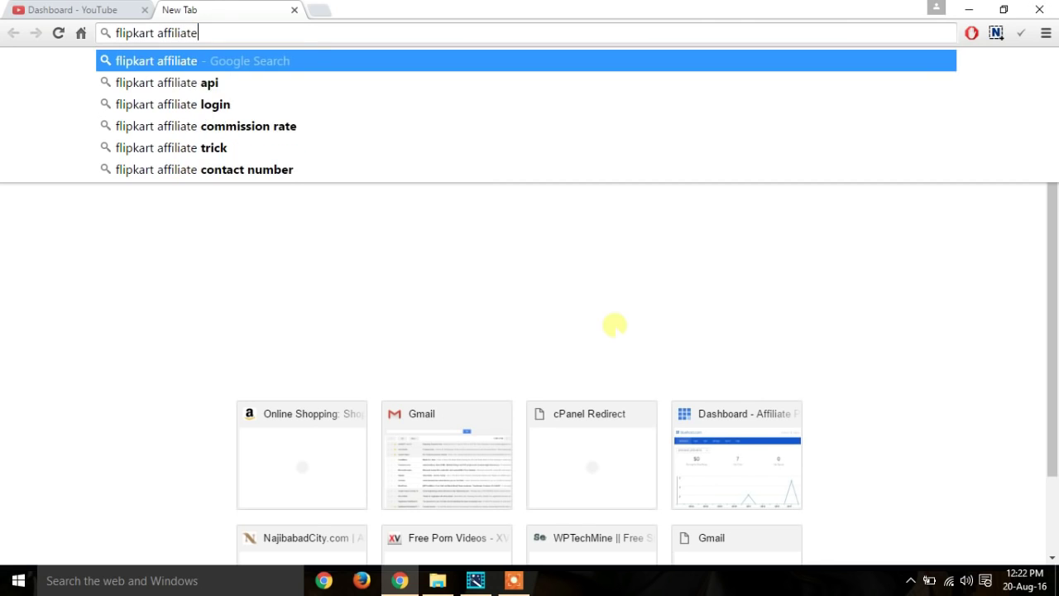
pyautogui.press('Return')
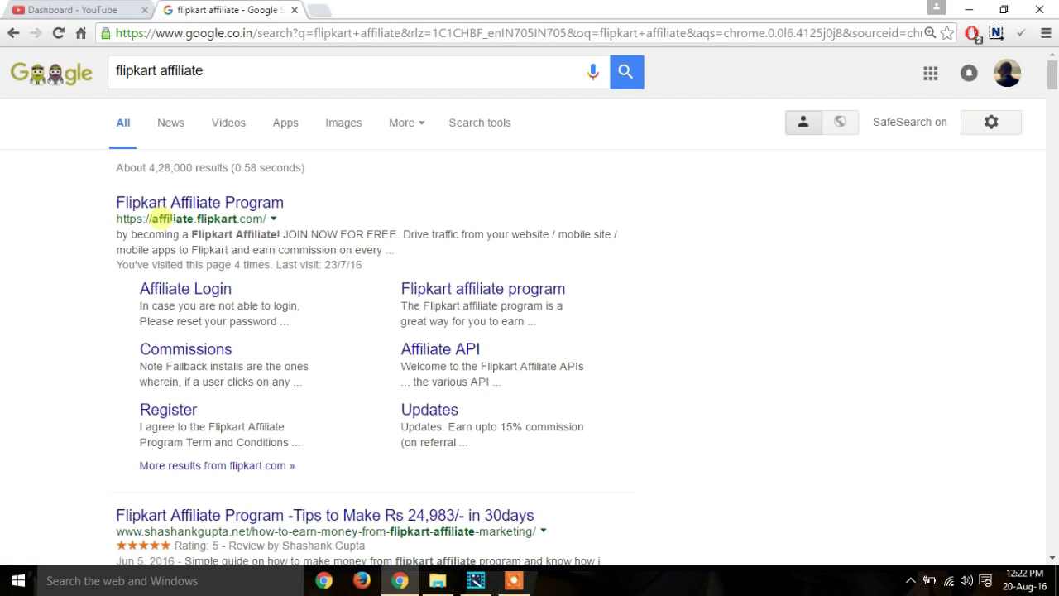
pyautogui.doubleClick(161, 219)
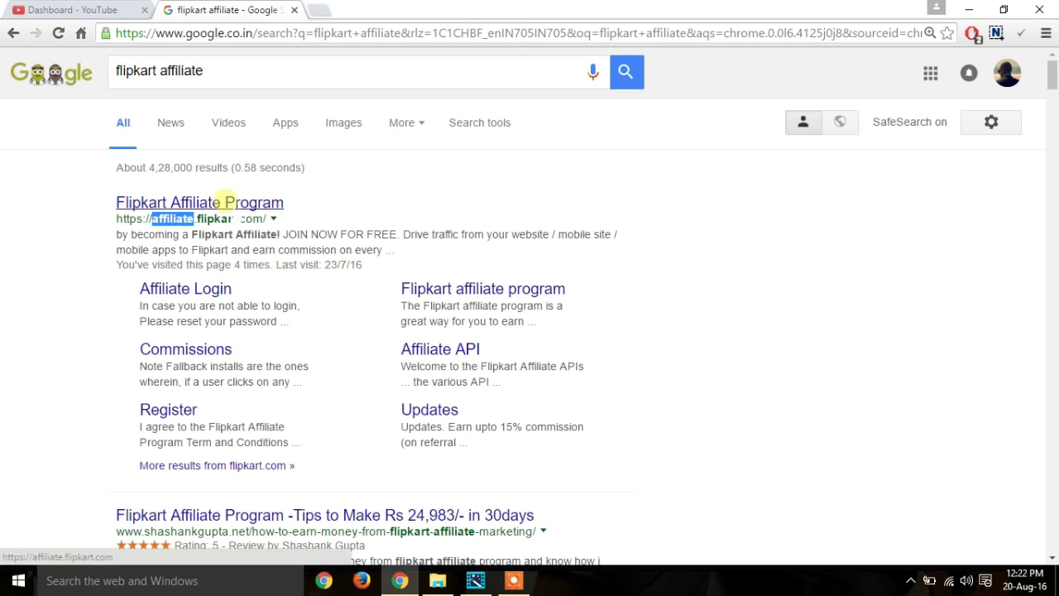
pyautogui.click(225, 201)
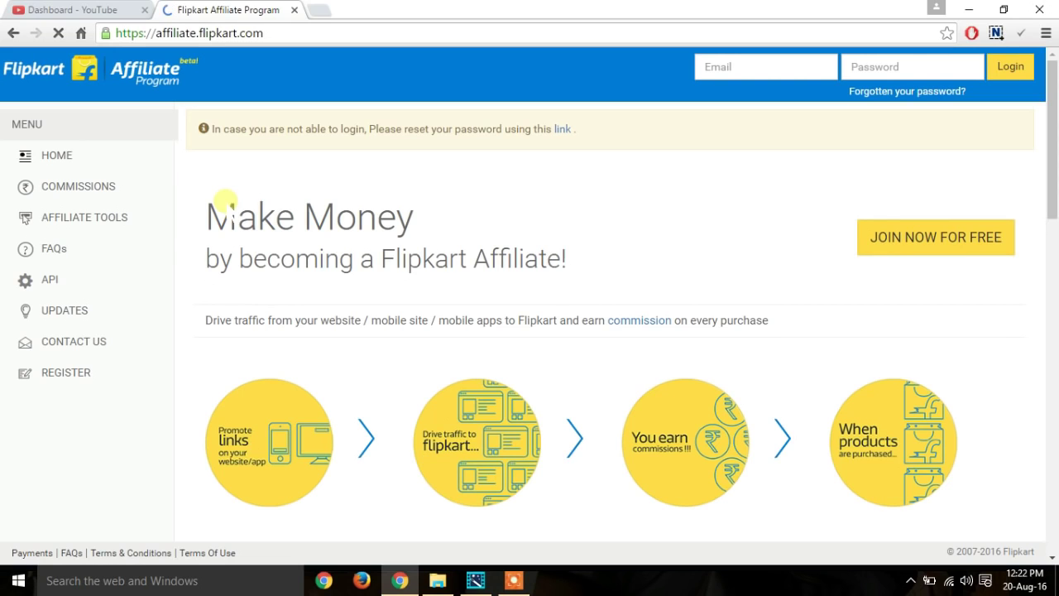
# Step: Start the free sign-up and enter the account email, password and password confirmation
pyautogui.click(926, 240)
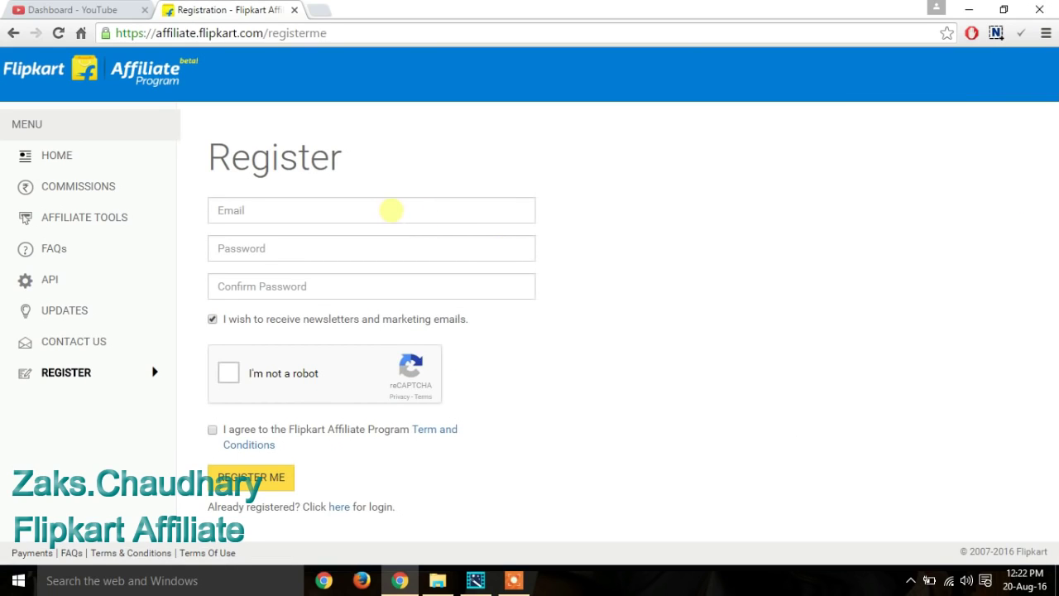
pyautogui.click(392, 210)
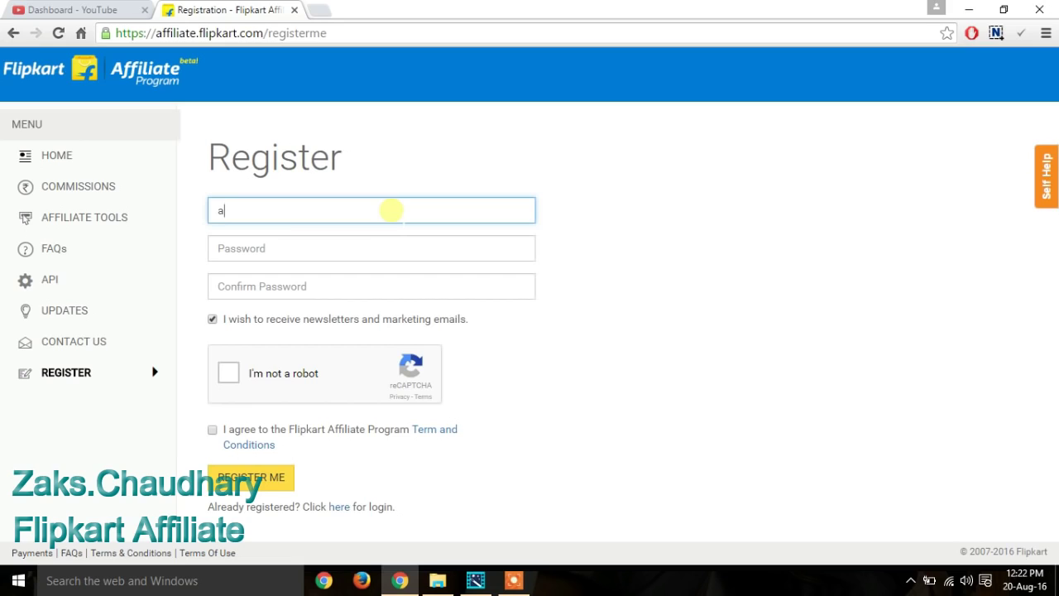
pyautogui.press('Tab')
pyautogui.write('••••••••••')
pyautogui.press('Tab')
pyautogui.write('••••••••')
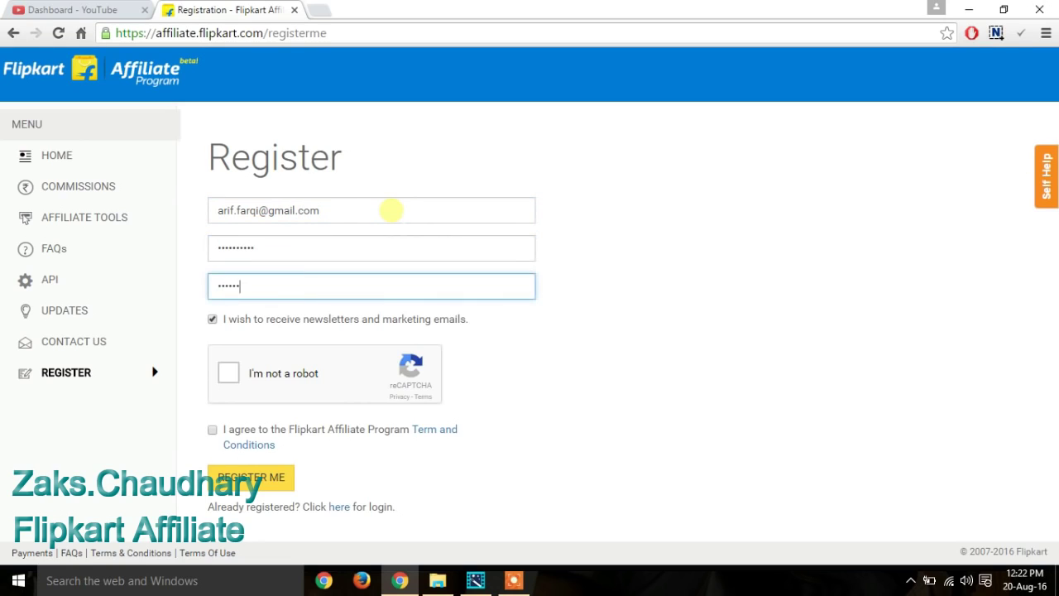
pyautogui.write('••')
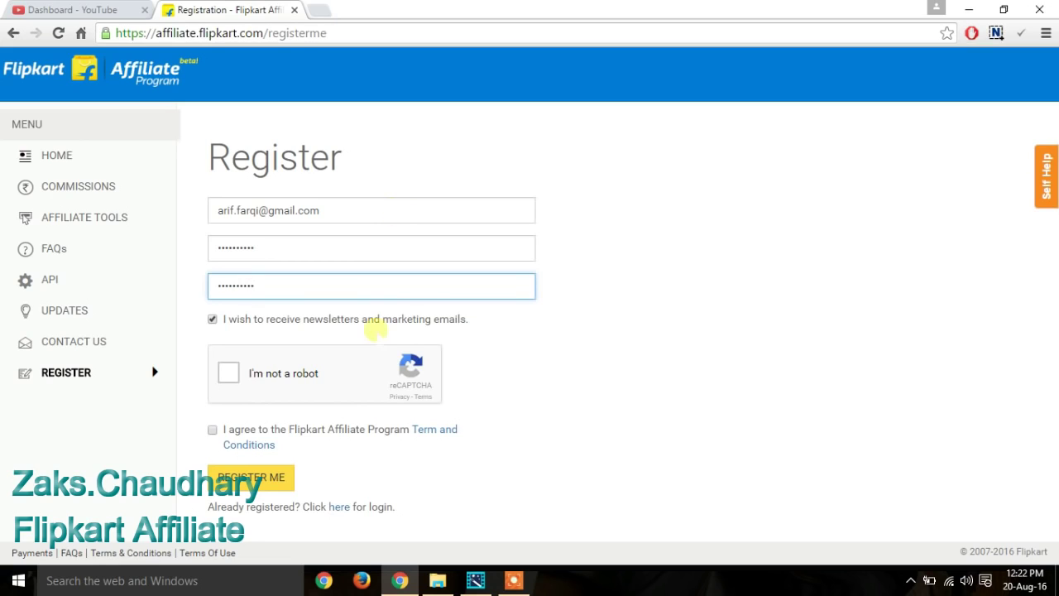
# Step: Pass the reCAPTCHA check, accept the terms and conditions, and submit the registration
pyautogui.click(231, 372)
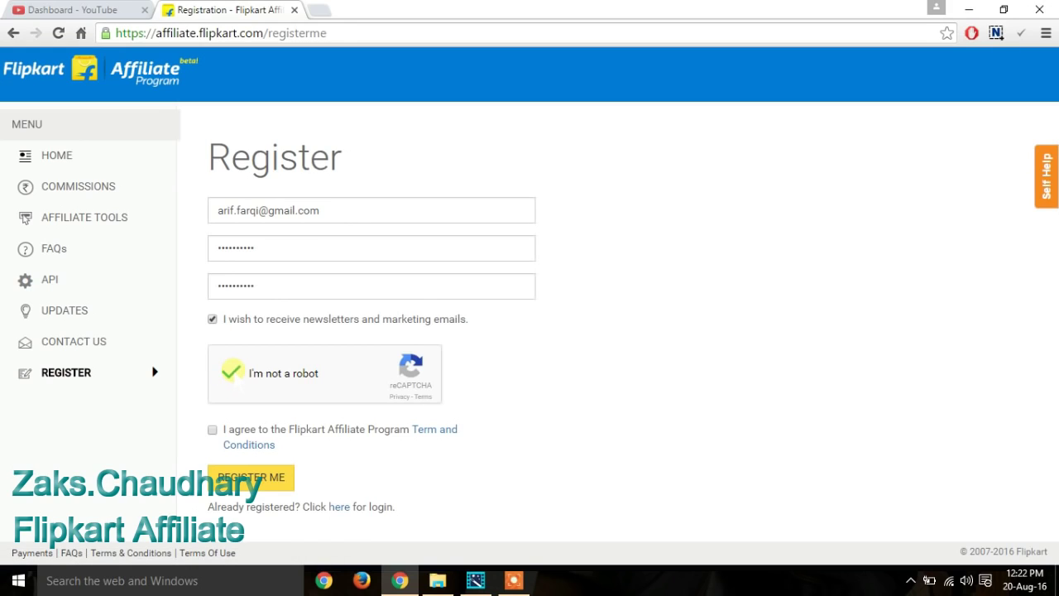
pyautogui.click(212, 429)
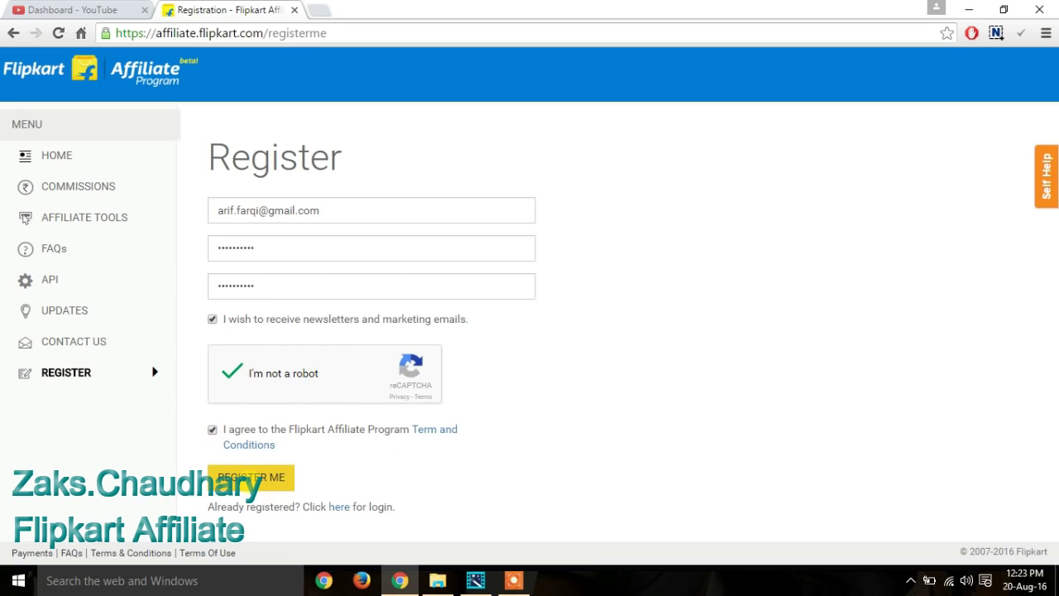
pyautogui.click(250, 477)
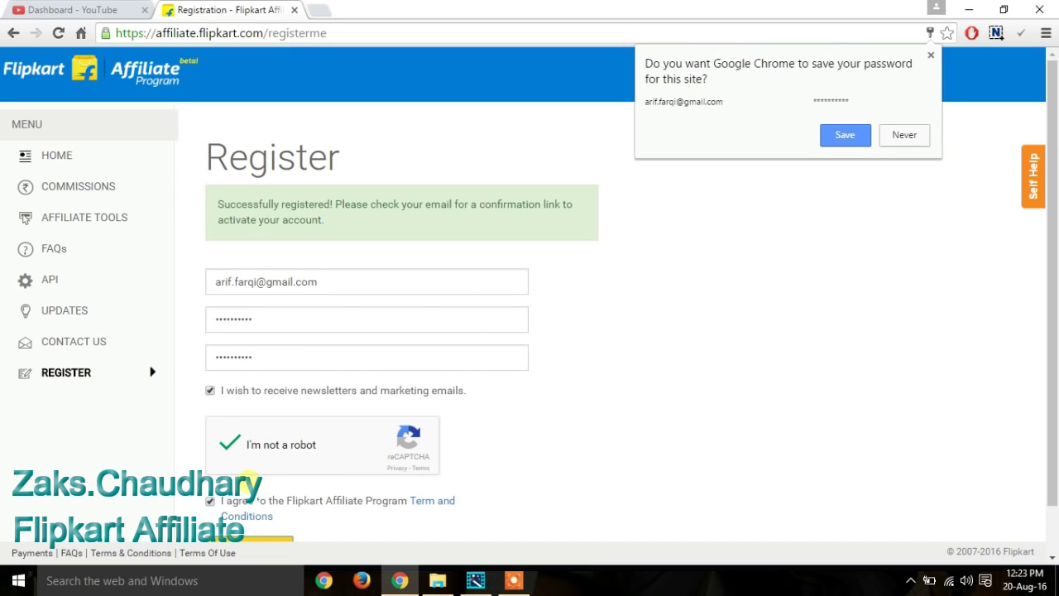
# Step: Decline Chrome's password saving and load gmail.com in a new tab
pyautogui.click(900, 132)
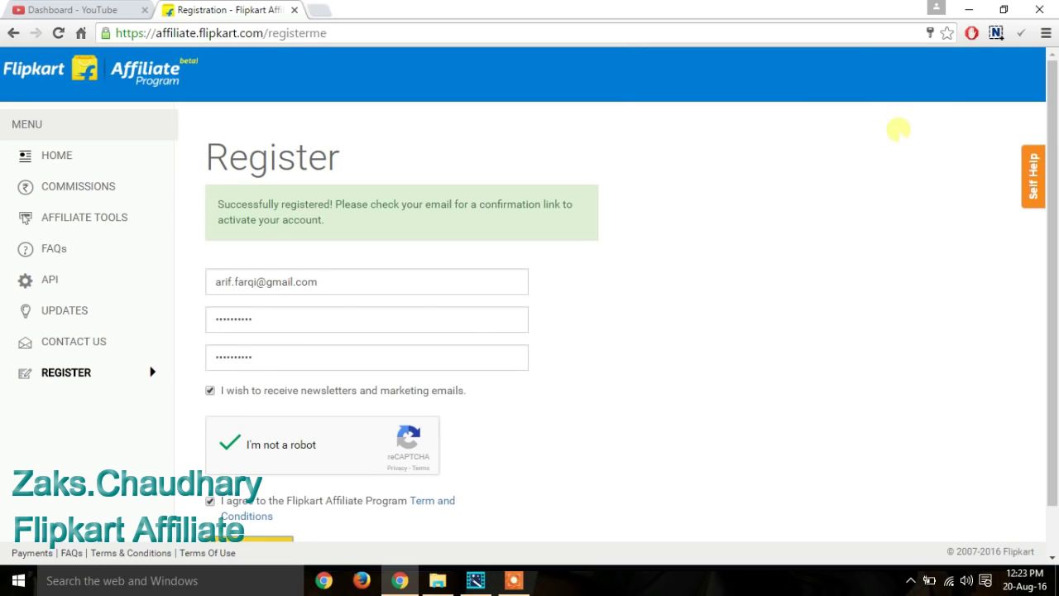
pyautogui.tripleClick(341, 205)
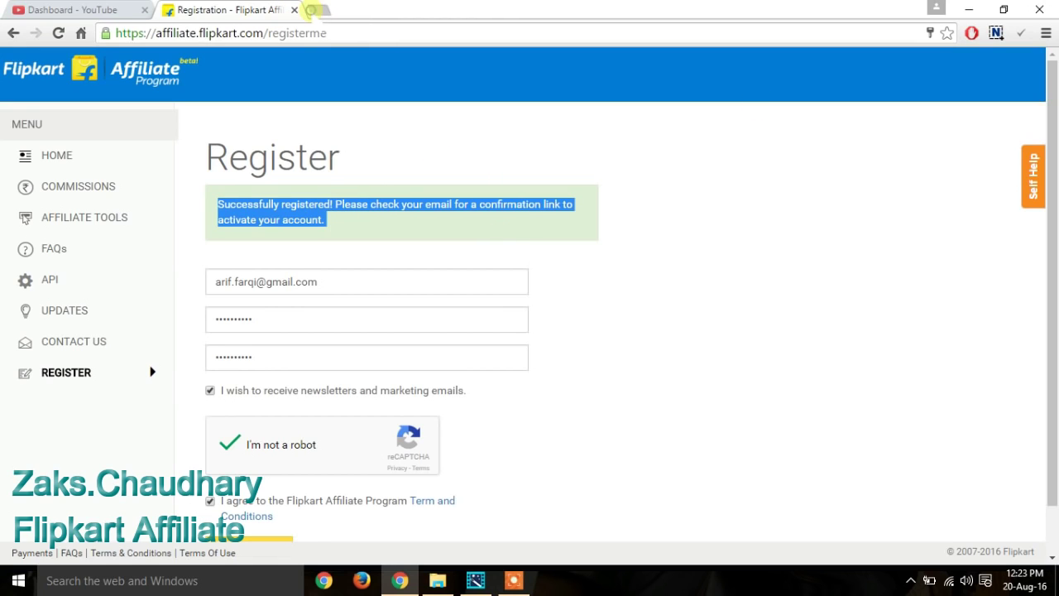
pyautogui.click(313, 10)
pyautogui.write('gmail')
pyautogui.press('Return')
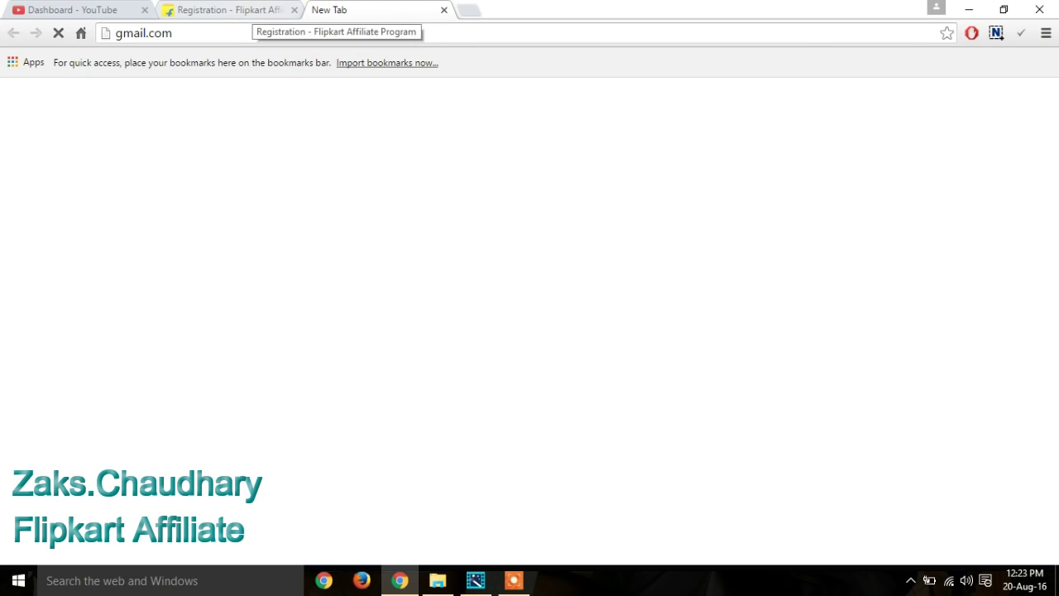
# Step: Return to the affiliate registration tab and go to the Commissions page
pyautogui.click(248, 11)
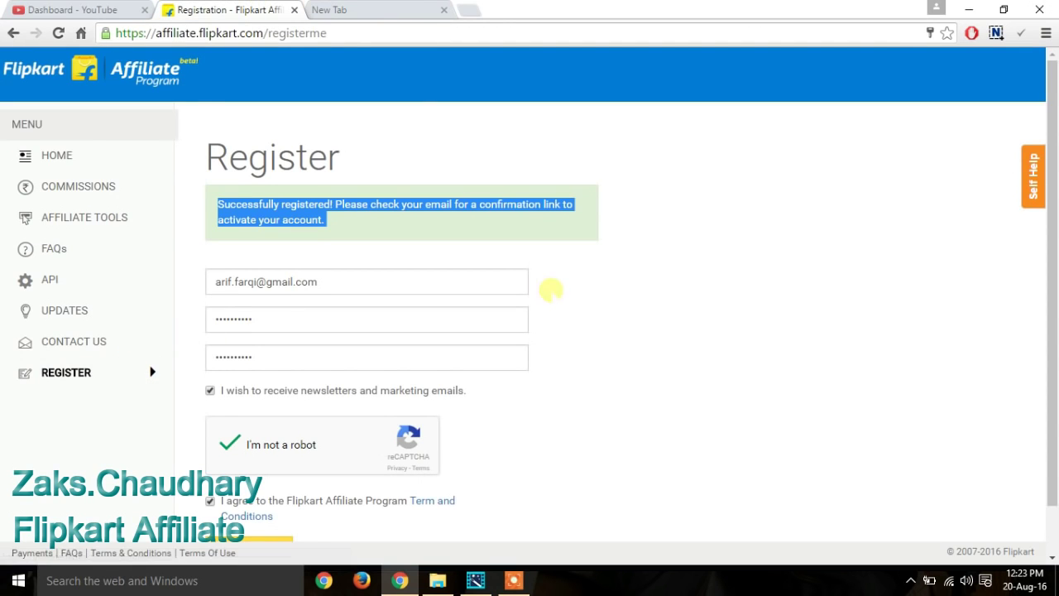
pyautogui.click(331, 12)
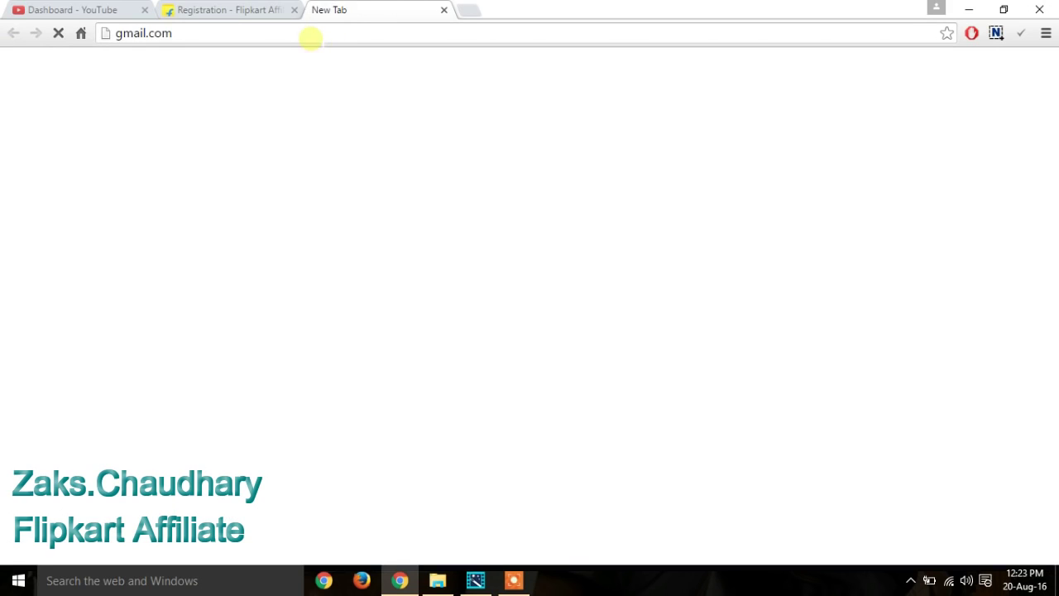
pyautogui.click(310, 33)
pyautogui.click(227, 10)
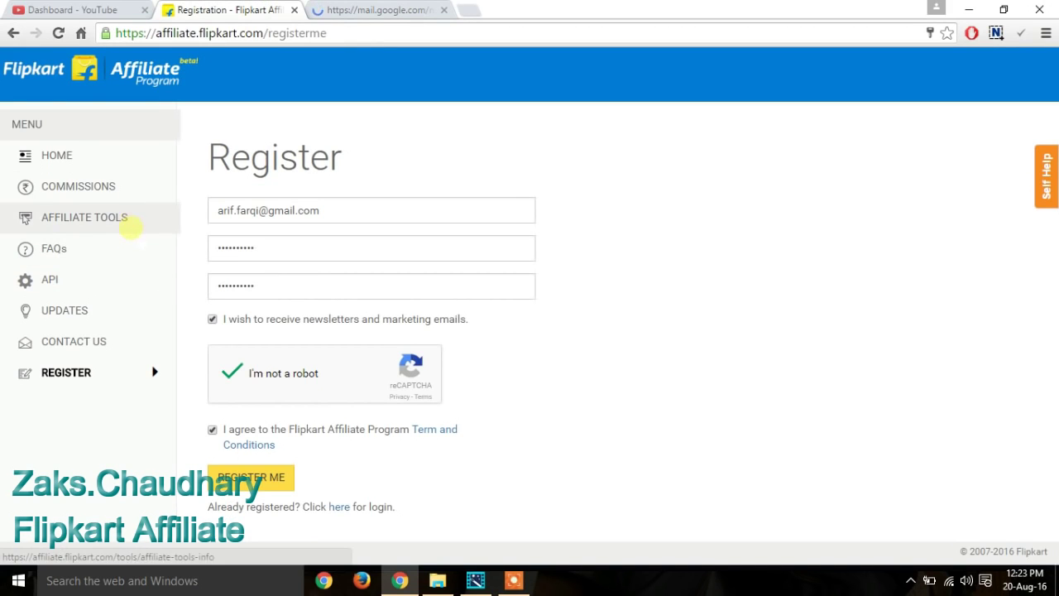
pyautogui.click(126, 190)
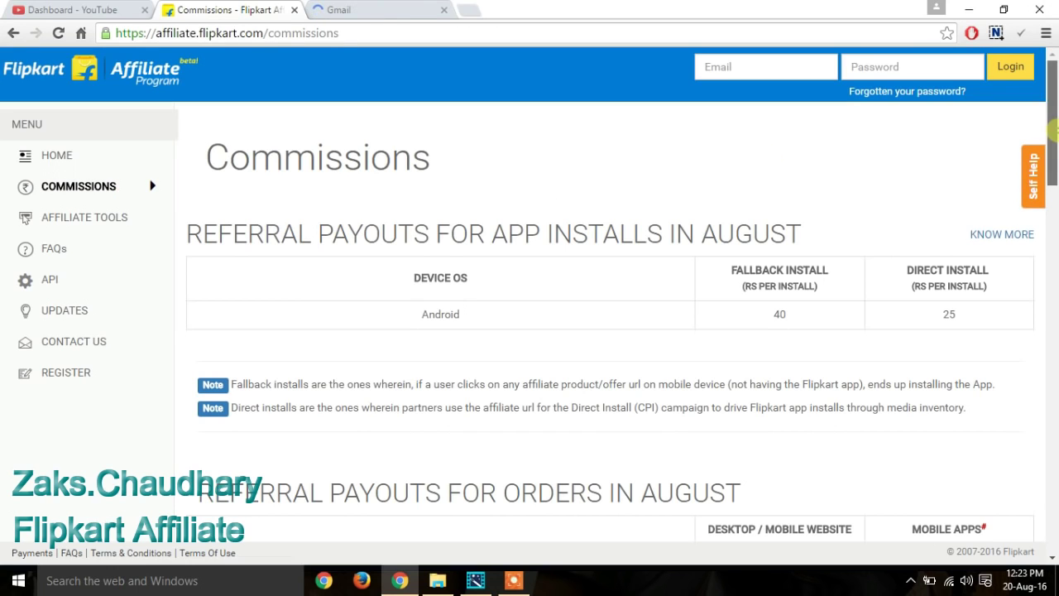
# Step: Scroll through the app-install and category commission rates, then return to the top
pyautogui.scroll(-6, 1055, 225)
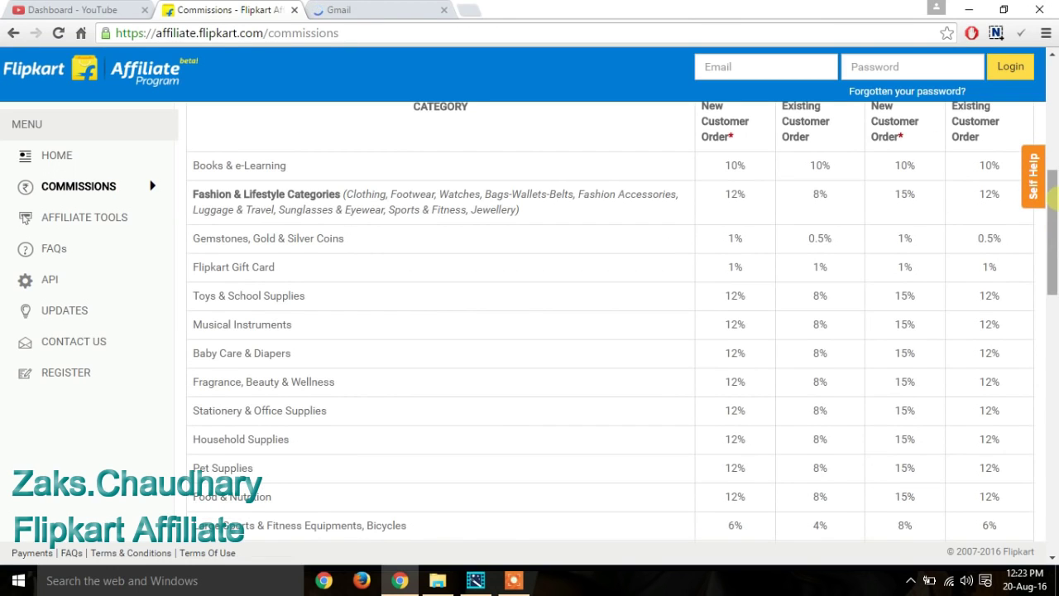
pyautogui.scroll(1, 1052, 220)
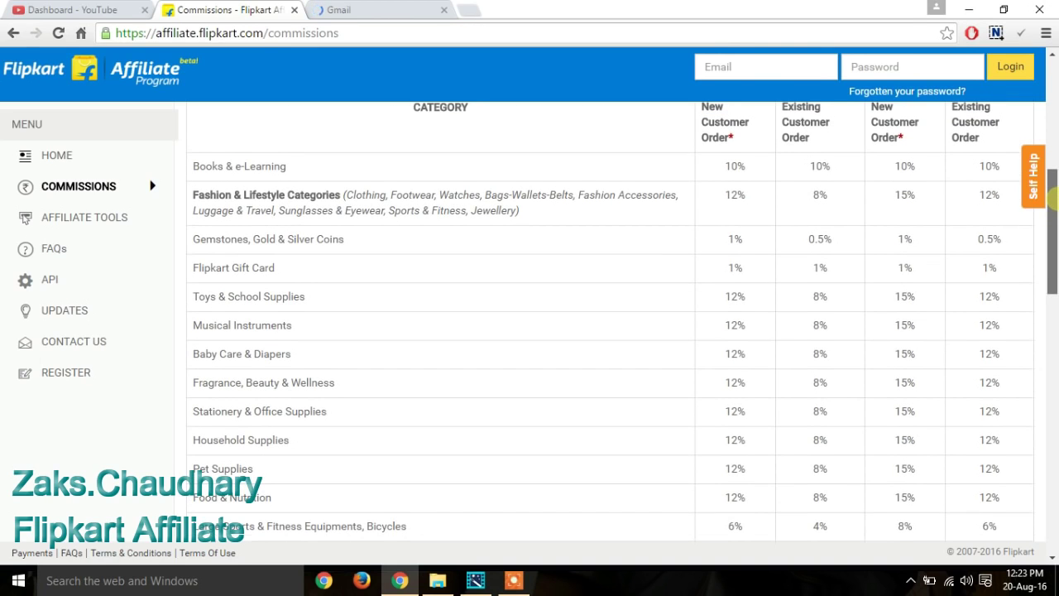
pyautogui.scroll(-1, 1054, 199)
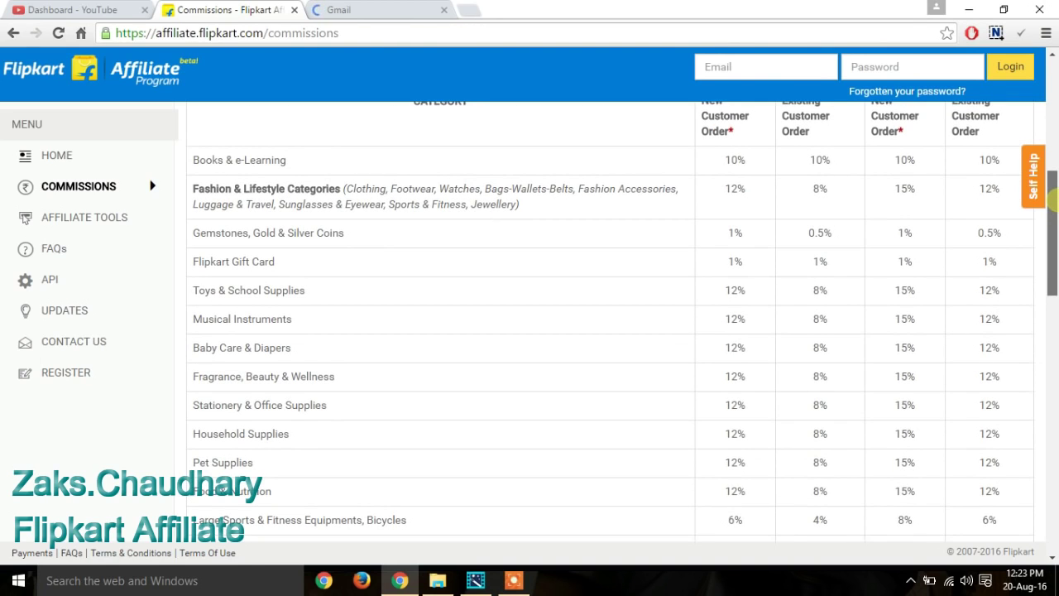
pyautogui.scroll(1, 1054, 199)
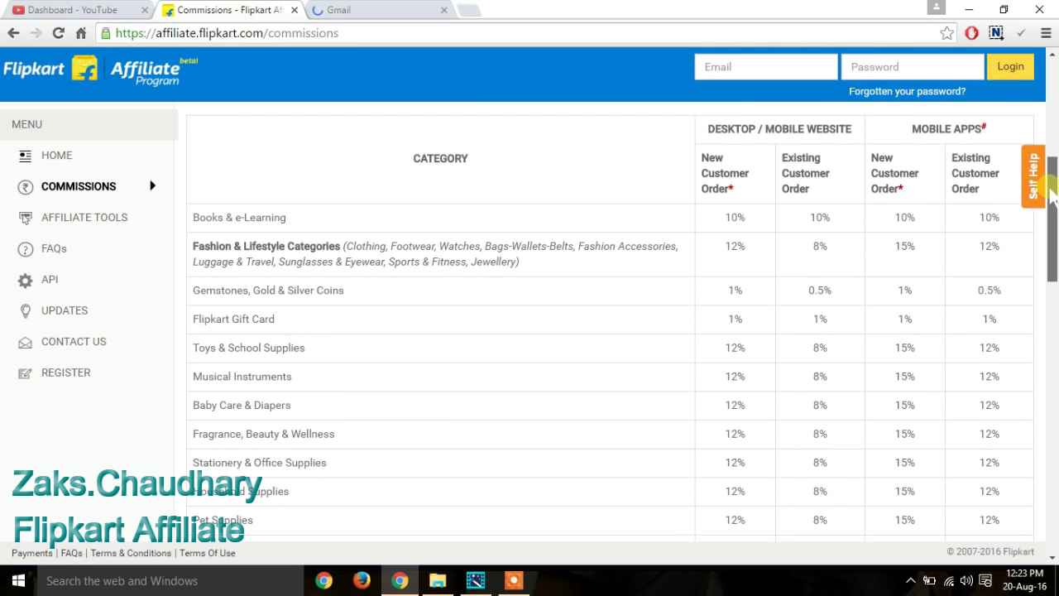
pyautogui.scroll(-1, 1053, 196)
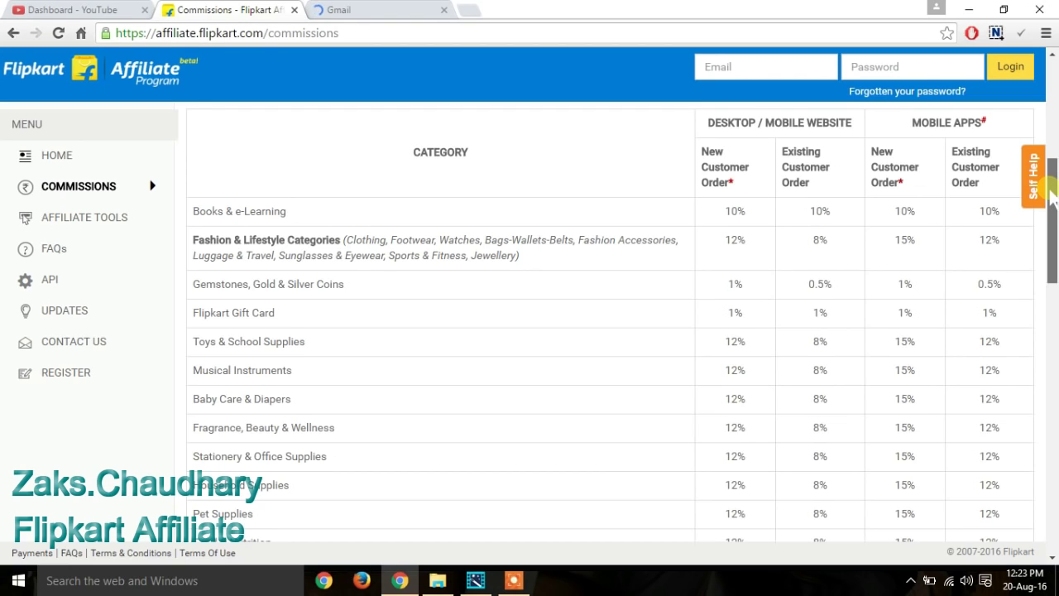
pyautogui.scroll(-1, 1054, 196)
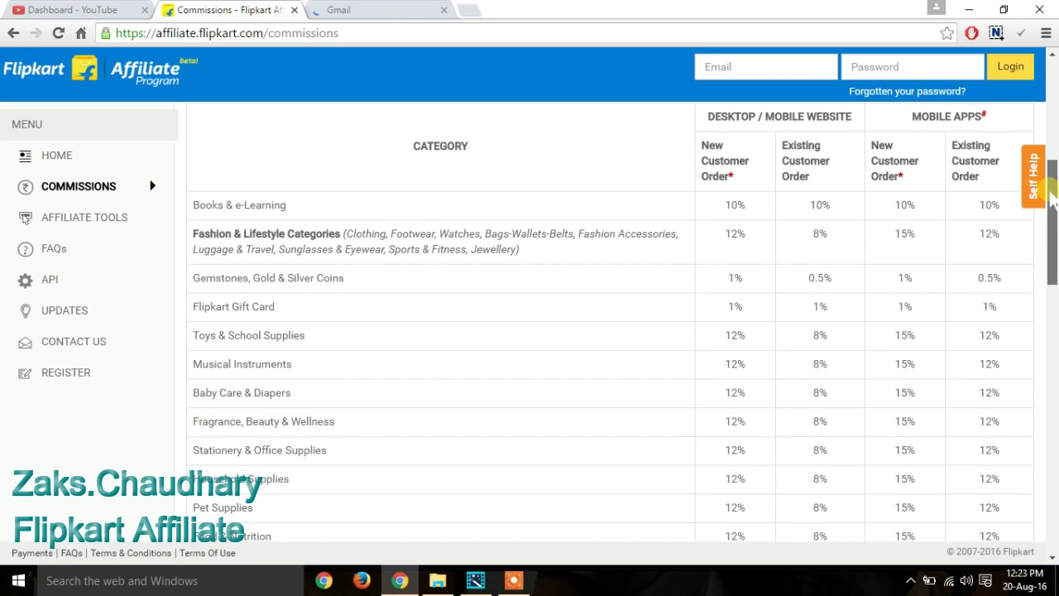
pyautogui.moveTo(1053, 196); pyautogui.dragTo(1054, 327)
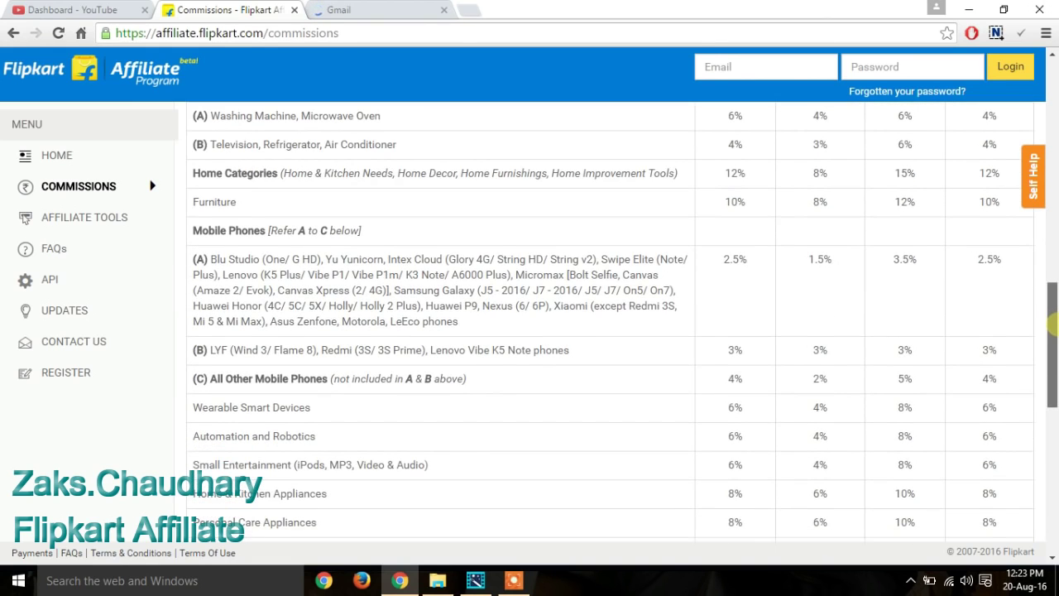
pyautogui.scroll(-1, 1052, 327)
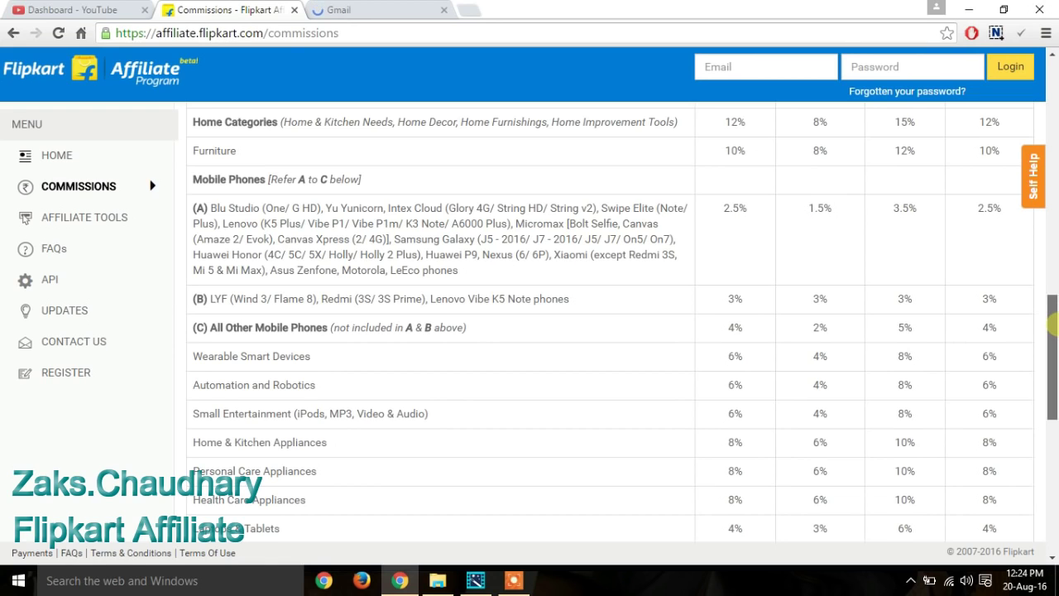
pyautogui.moveTo(1052, 327); pyautogui.dragTo(1053, 71)
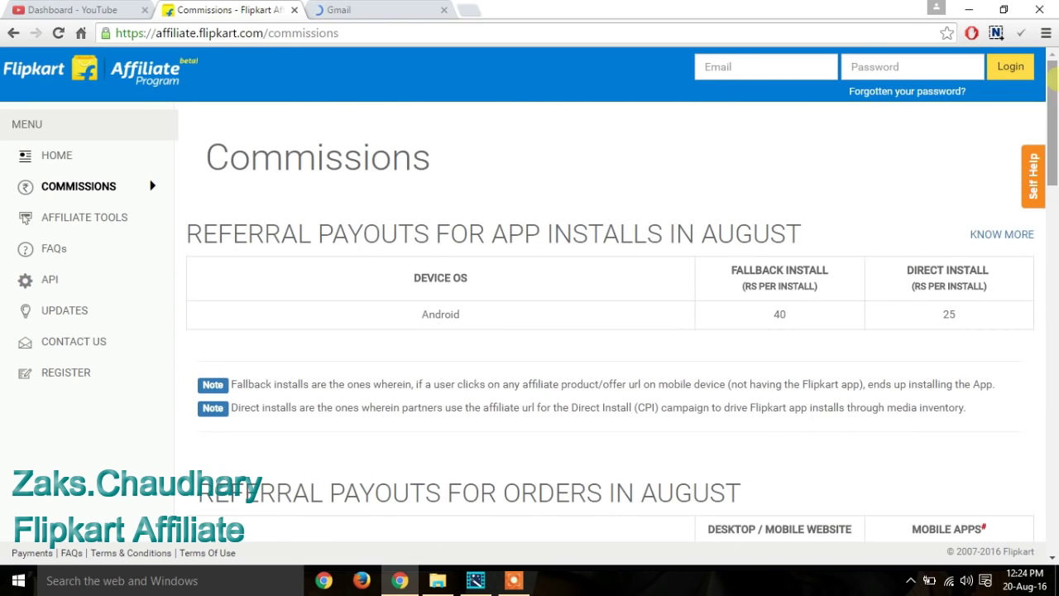
# Step: Glance at the Gmail tab, then bring the category commission table into view
pyautogui.click(377, 10)
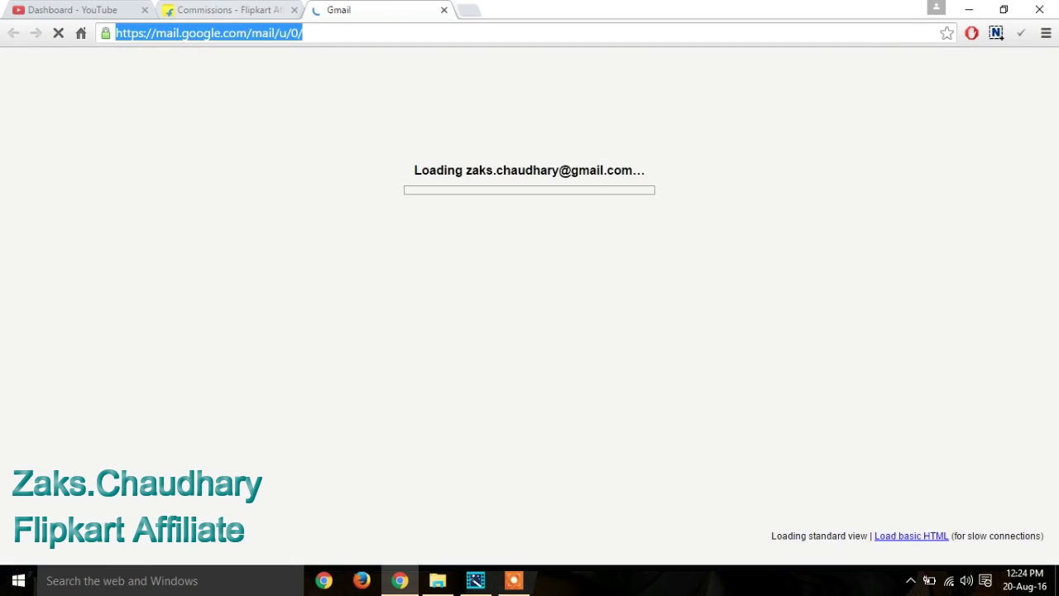
pyautogui.hotkey('ctrl', 'shift', 'Tab')
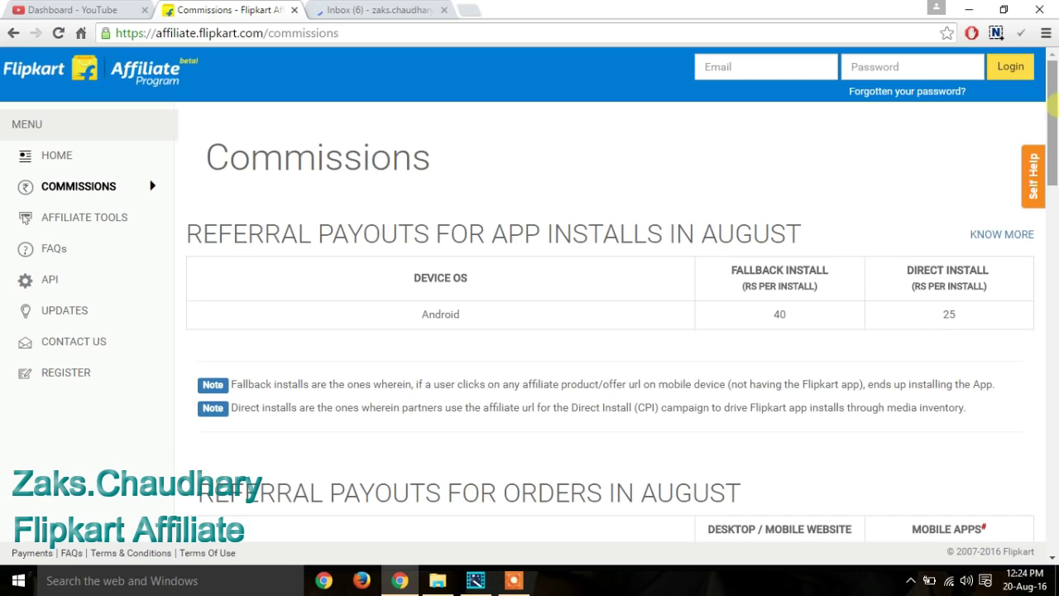
pyautogui.click(1051, 306)
pyautogui.moveTo(1051, 306); pyautogui.dragTo(1051, 83)
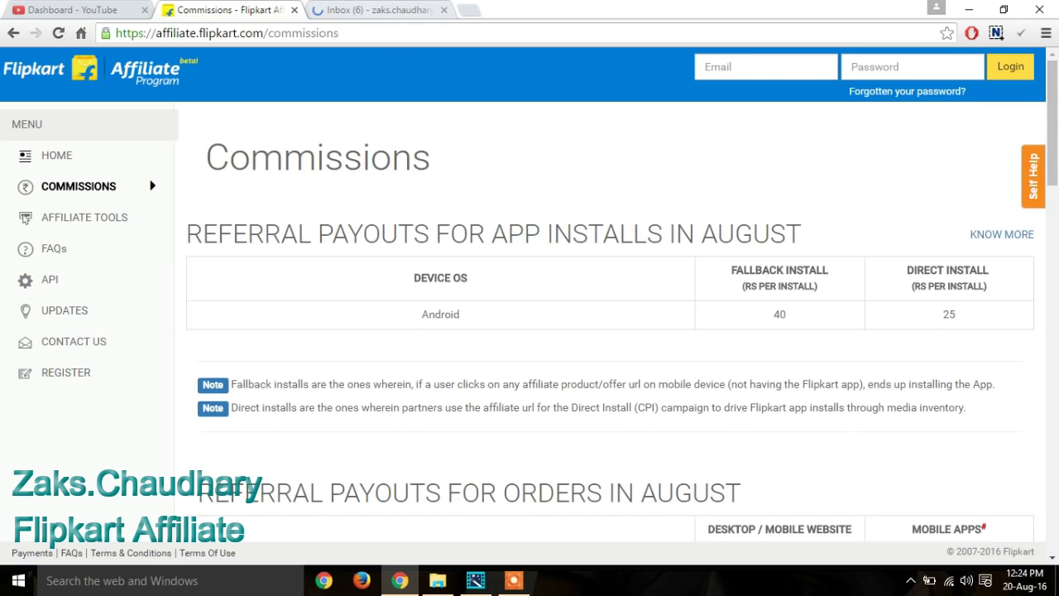
# Step: Switch Gmail to the second Google account, close the old inbox, and return to Commissions
pyautogui.click(376, 10)
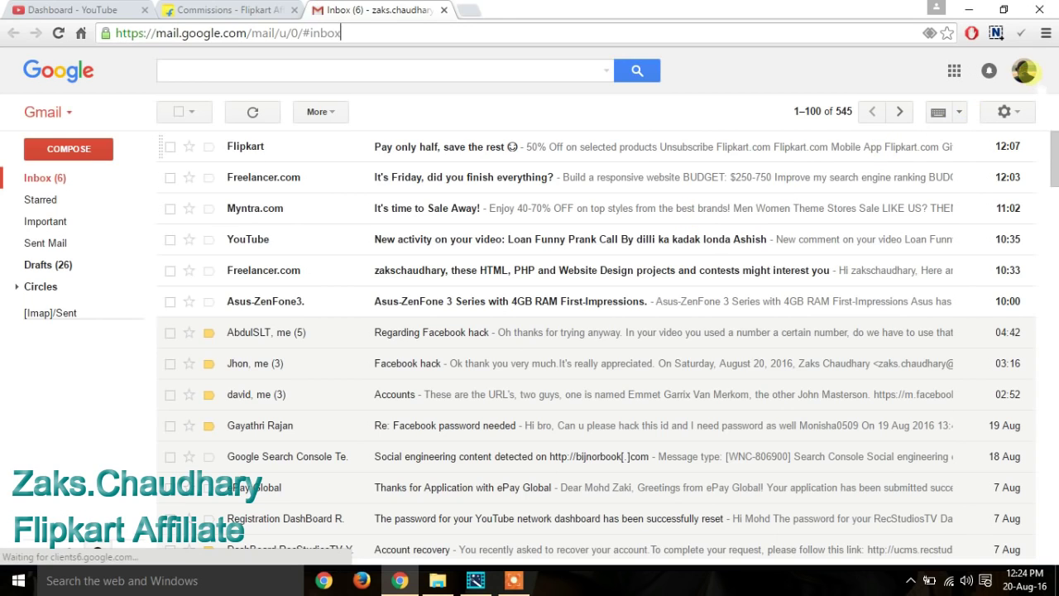
pyautogui.click(1027, 73)
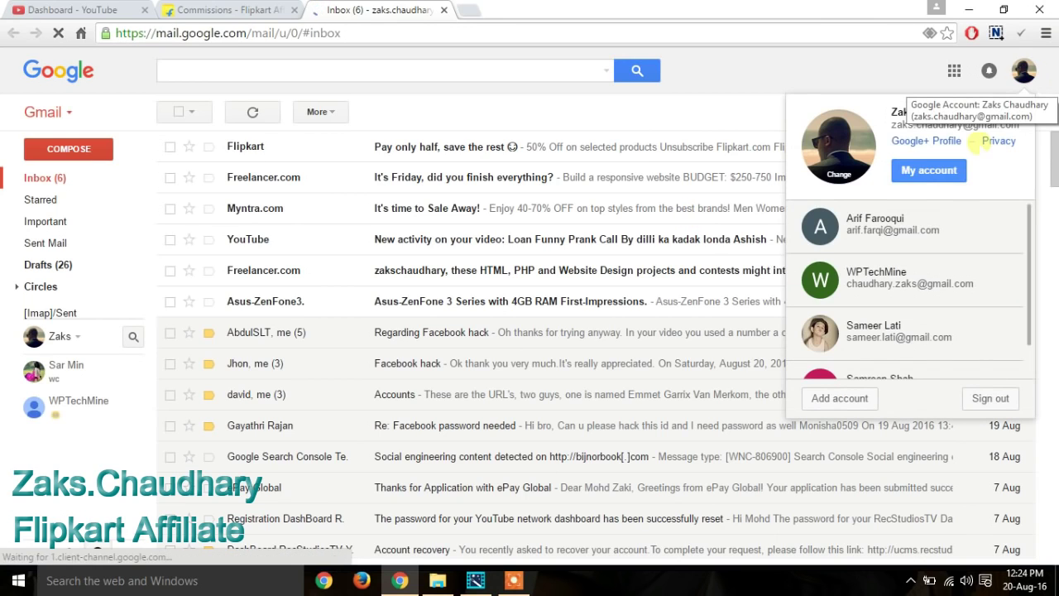
pyautogui.click(902, 233)
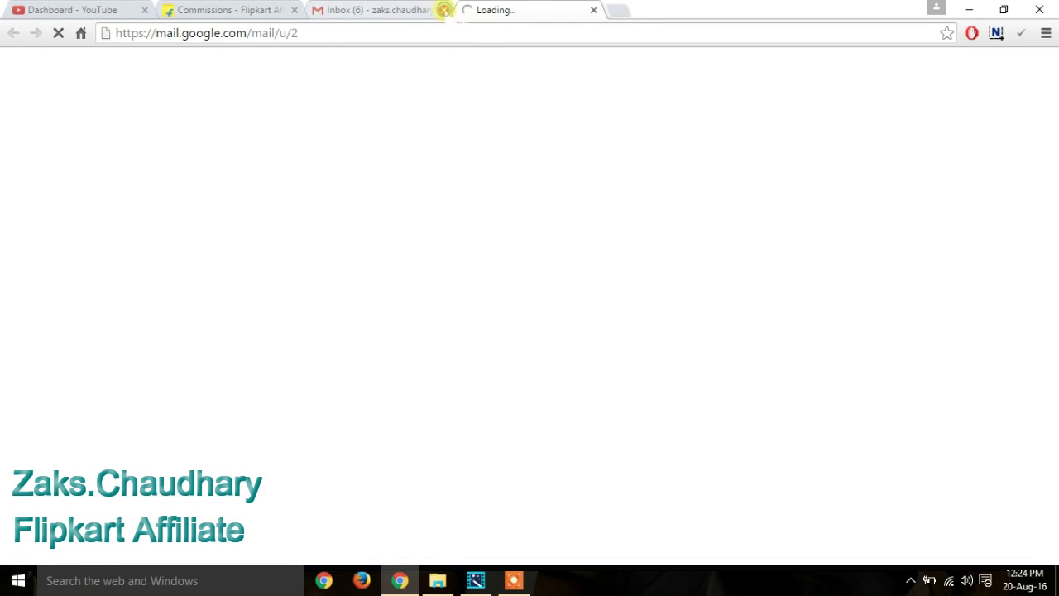
pyautogui.click(444, 10)
pyautogui.click(223, 10)
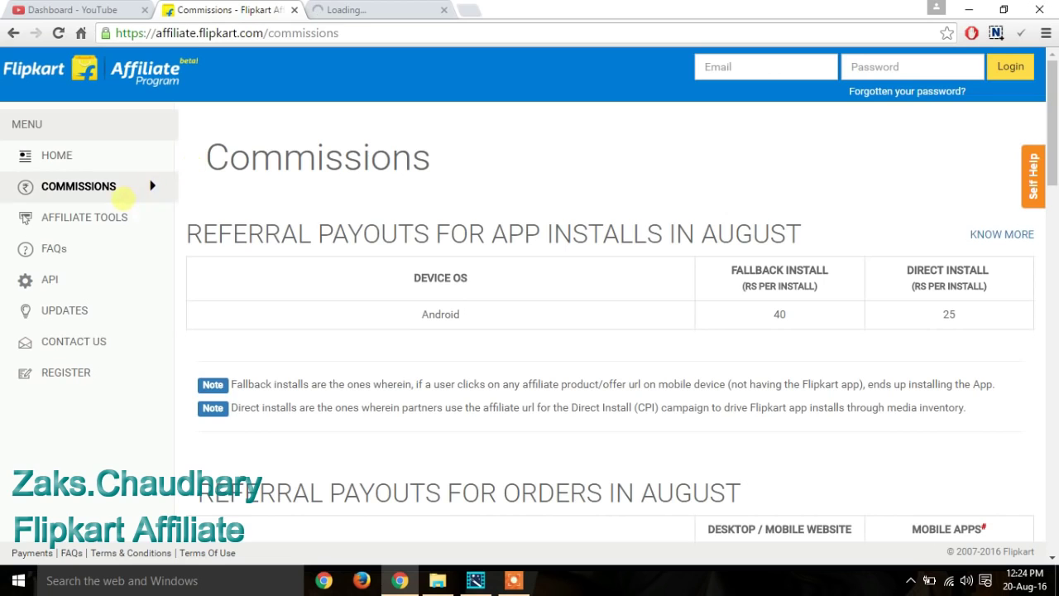
# Step: Browse Affiliate Tools' Product Links, Banners, Widgets, Search Tools and APIs sections
pyautogui.click(126, 217)
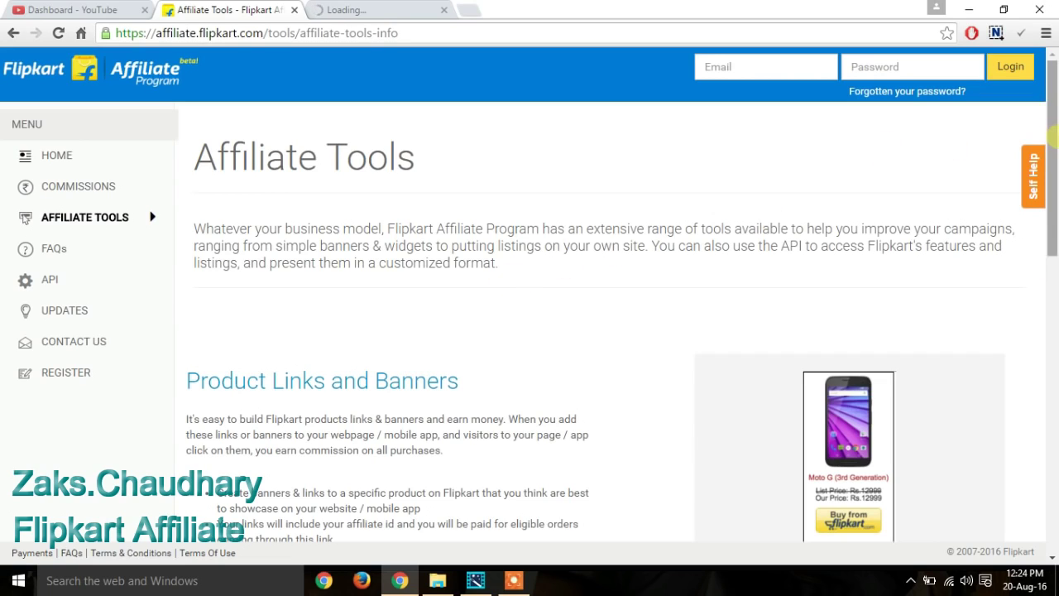
pyautogui.scroll(-4, 1051, 262)
pyautogui.moveTo(1051, 261); pyautogui.dragTo(1052, 297)
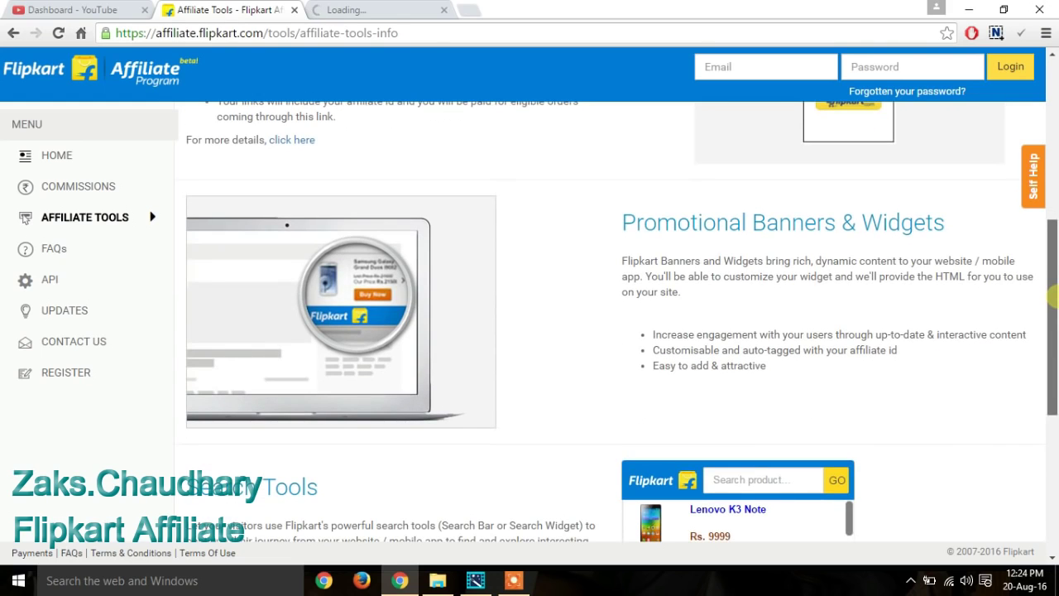
pyautogui.moveTo(1051, 297); pyautogui.dragTo(1041, 509)
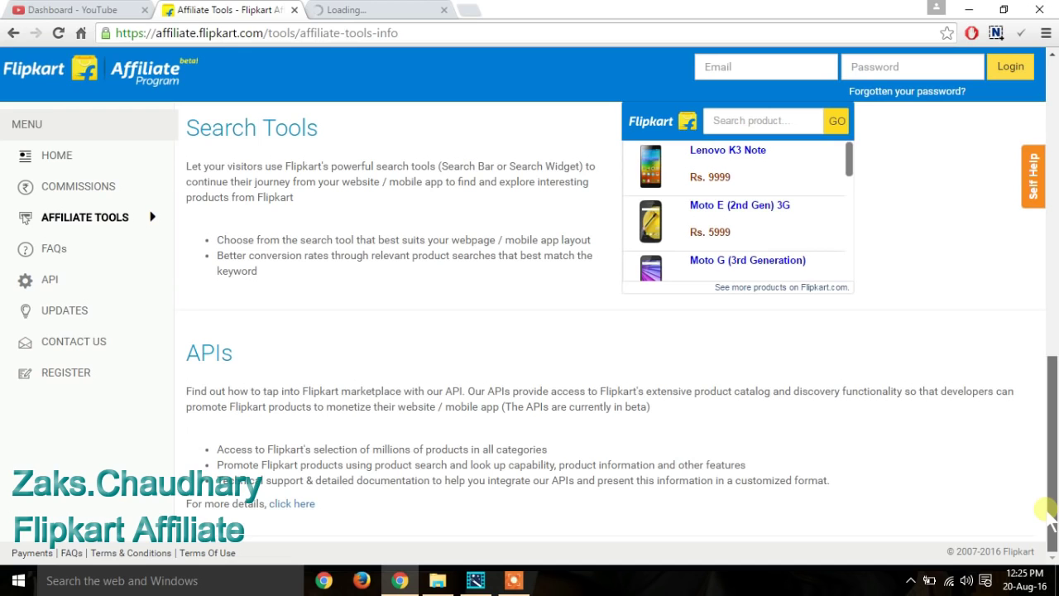
pyautogui.moveTo(1045, 509); pyautogui.dragTo(1013, 357)
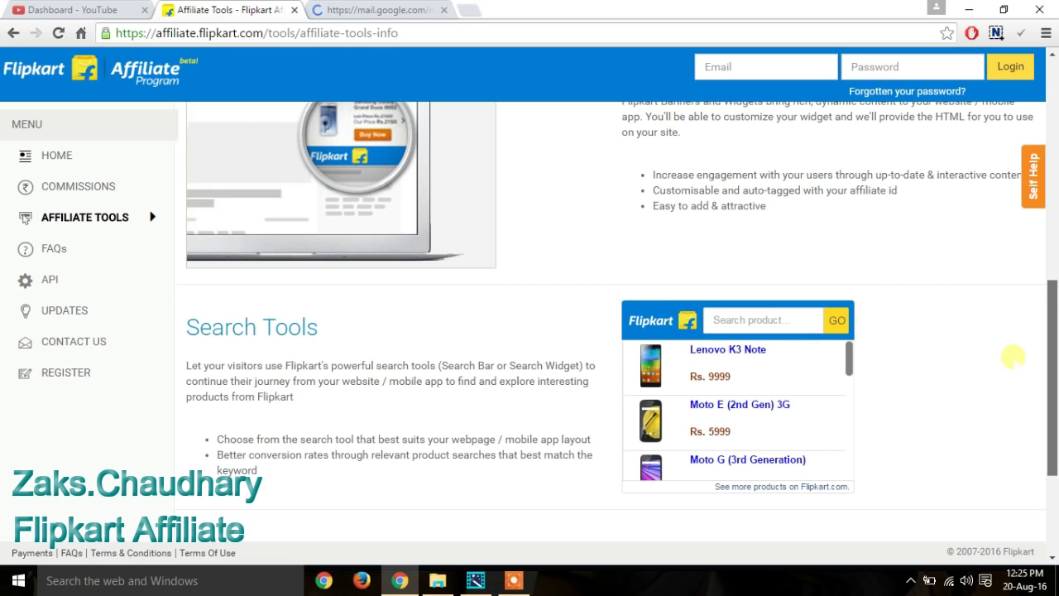
pyautogui.moveTo(1053, 357); pyautogui.dragTo(1053, 132)
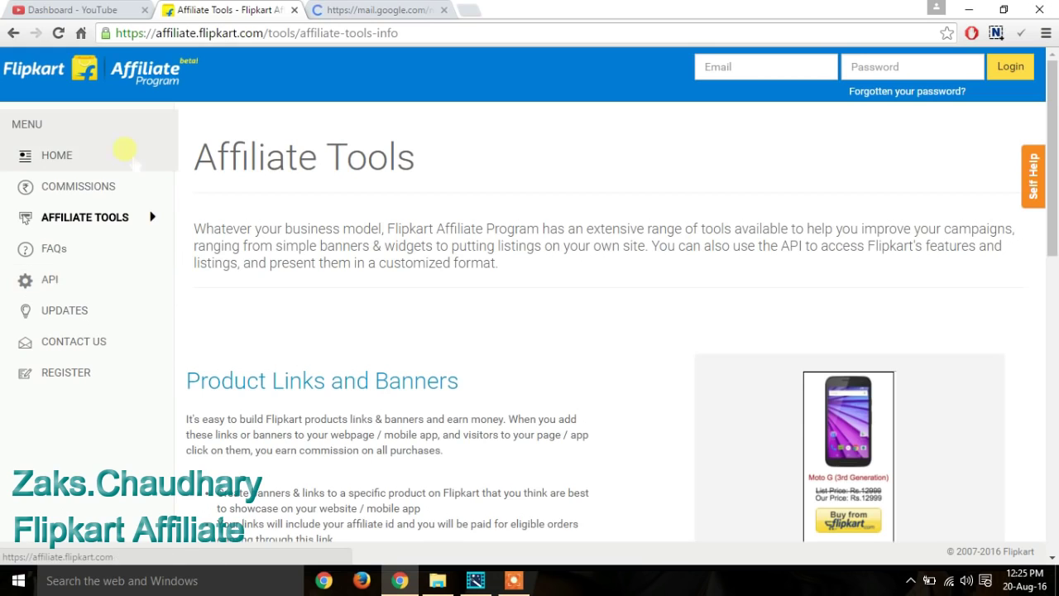
pyautogui.click(372, 10)
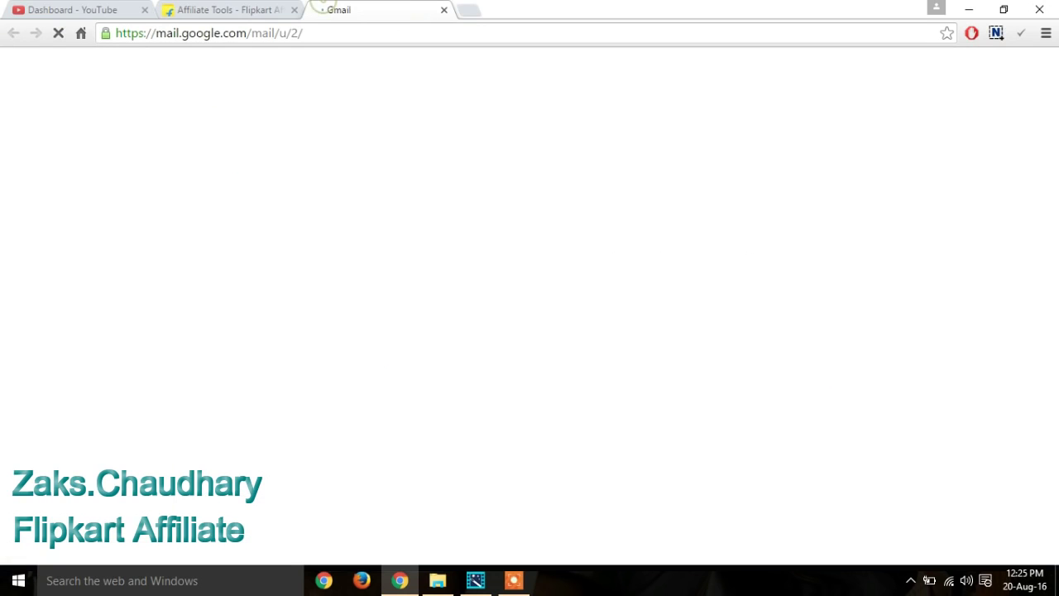
# Step: Open the affiliate site's Contact Us page, then return to the second account's inbox
pyautogui.click(237, 9)
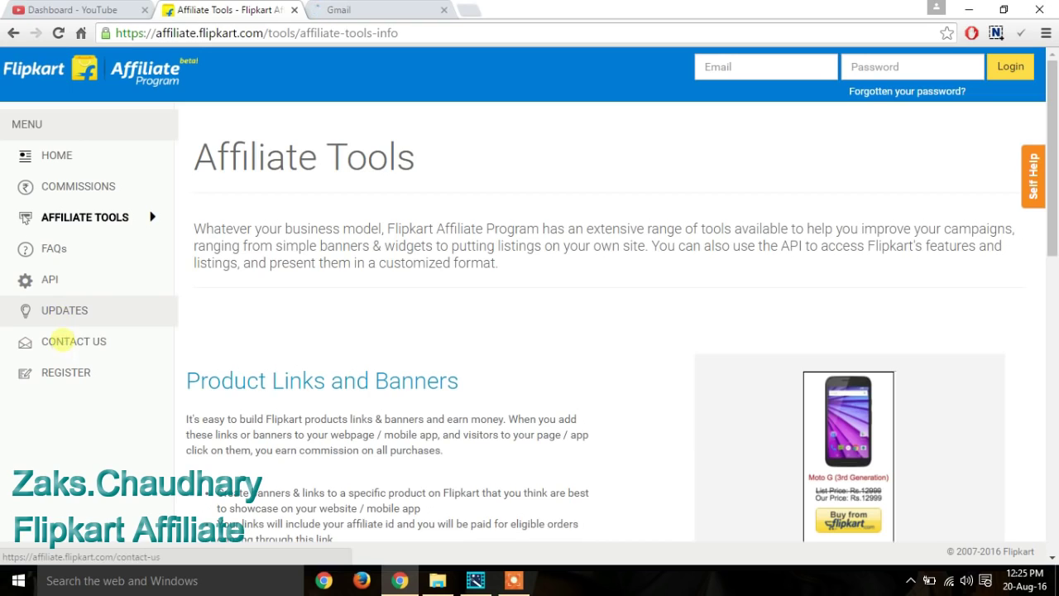
pyautogui.click(62, 341)
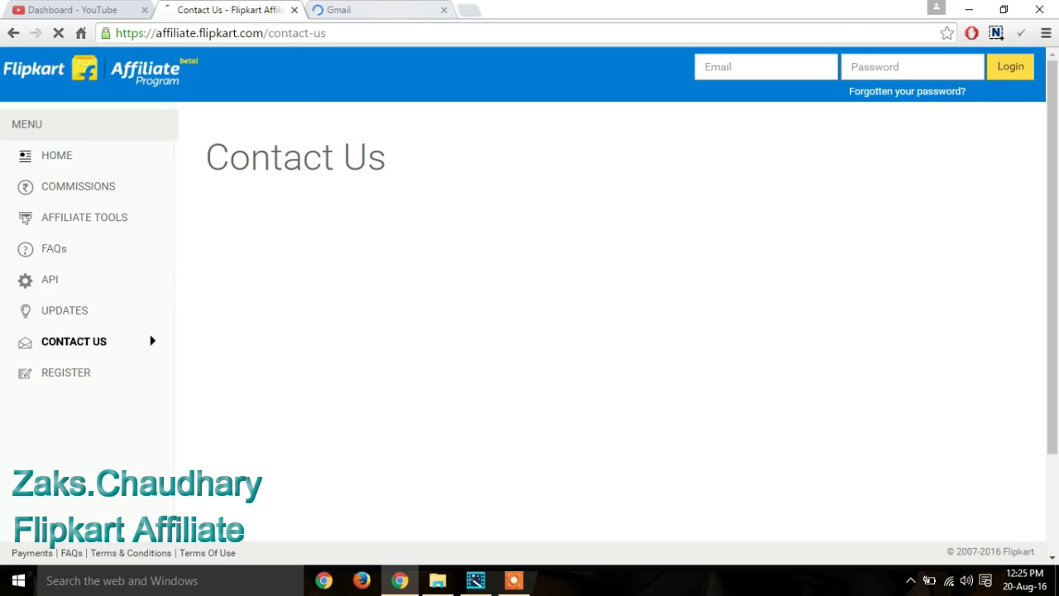
pyautogui.hotkey('ctrl', 'Tab')
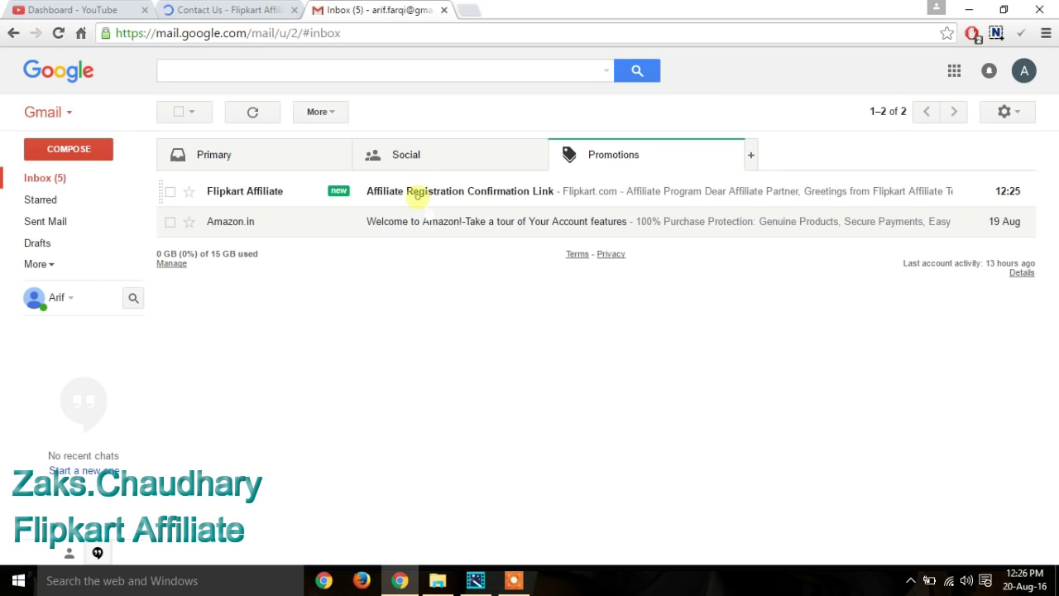
# Step: Follow the Registration Confirmation email's activation link, then close the Gmail and Contact Us tabs
pyautogui.click(418, 192)
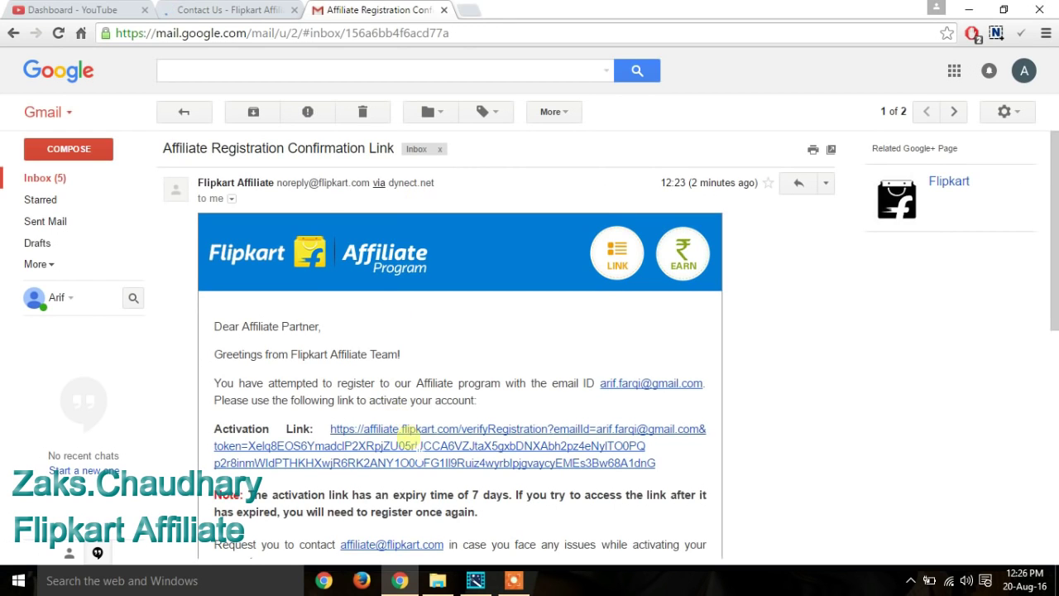
pyautogui.click(409, 441)
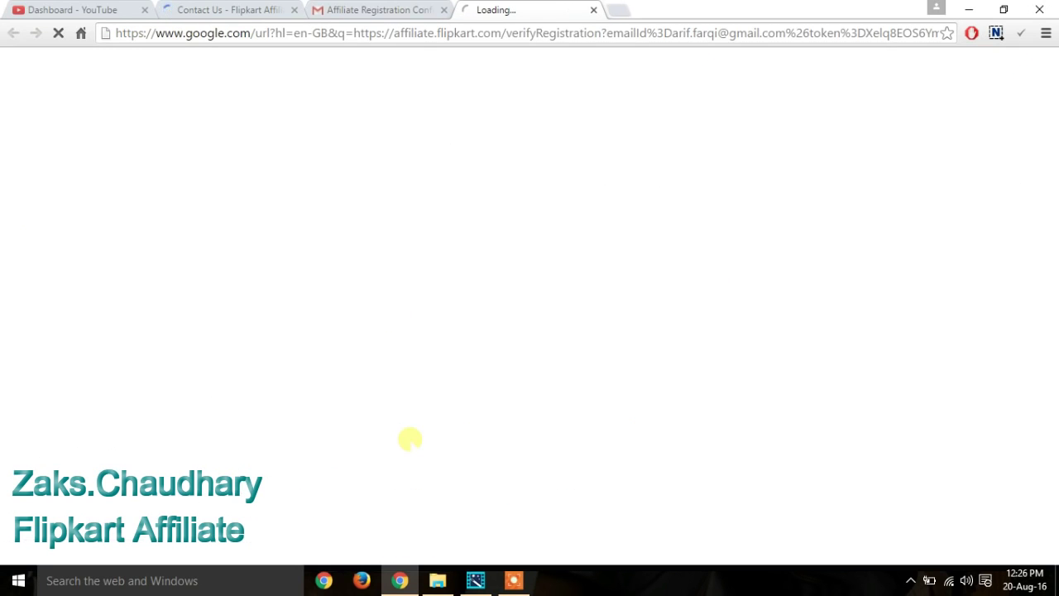
pyautogui.click(417, 10)
pyautogui.moveTo(1056, 203); pyautogui.dragTo(1054, 354)
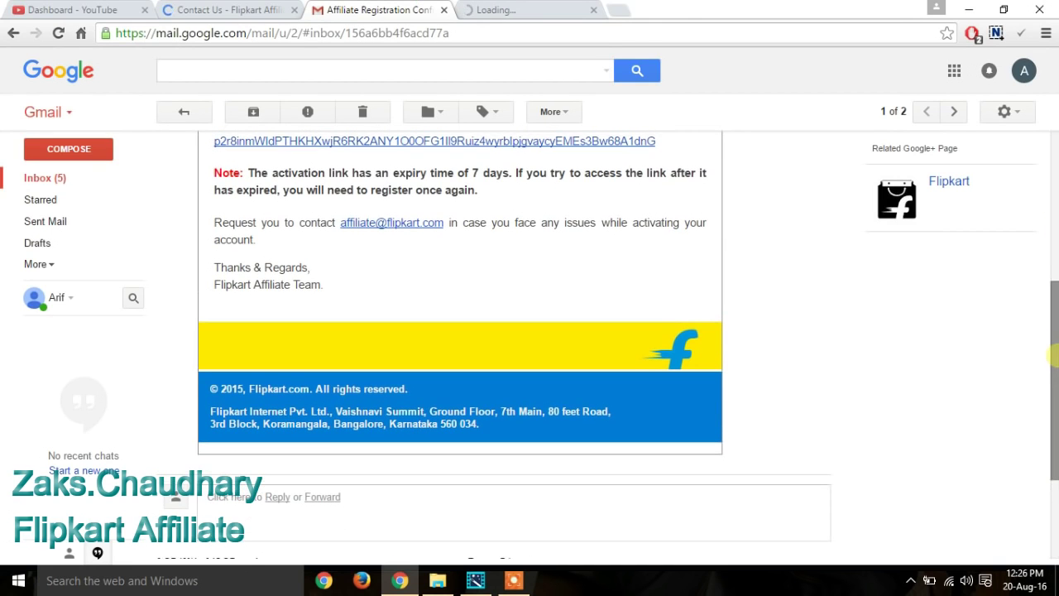
pyautogui.moveTo(399, 172); pyautogui.dragTo(479, 191)
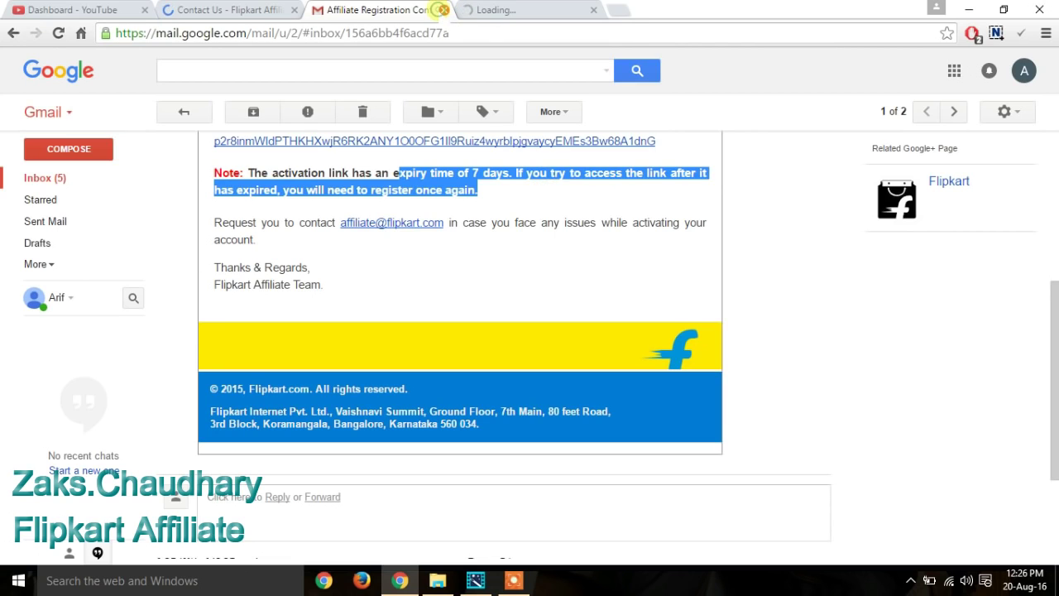
pyautogui.click(444, 10)
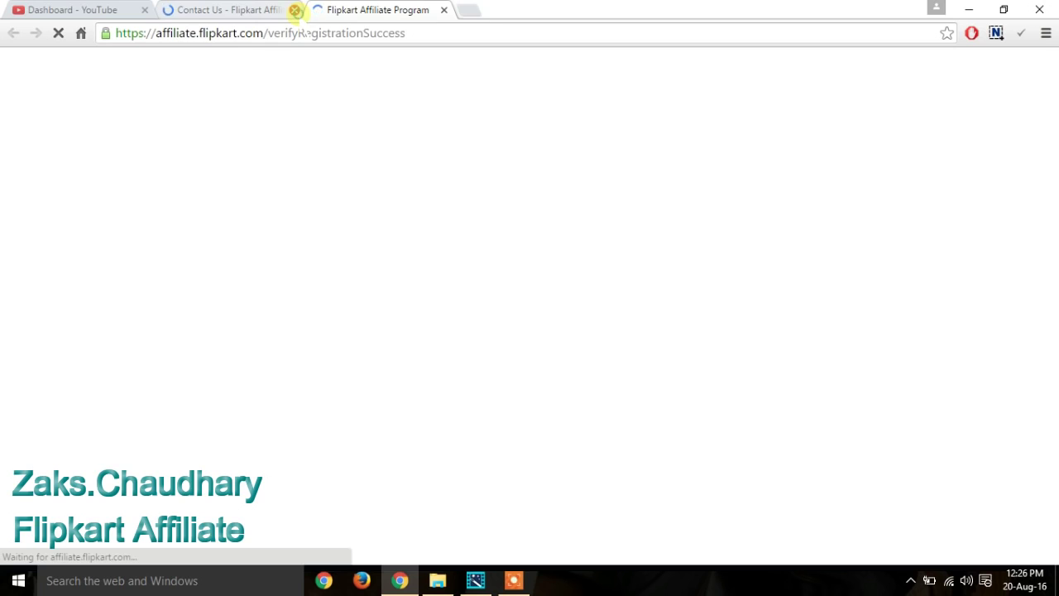
pyautogui.click(295, 10)
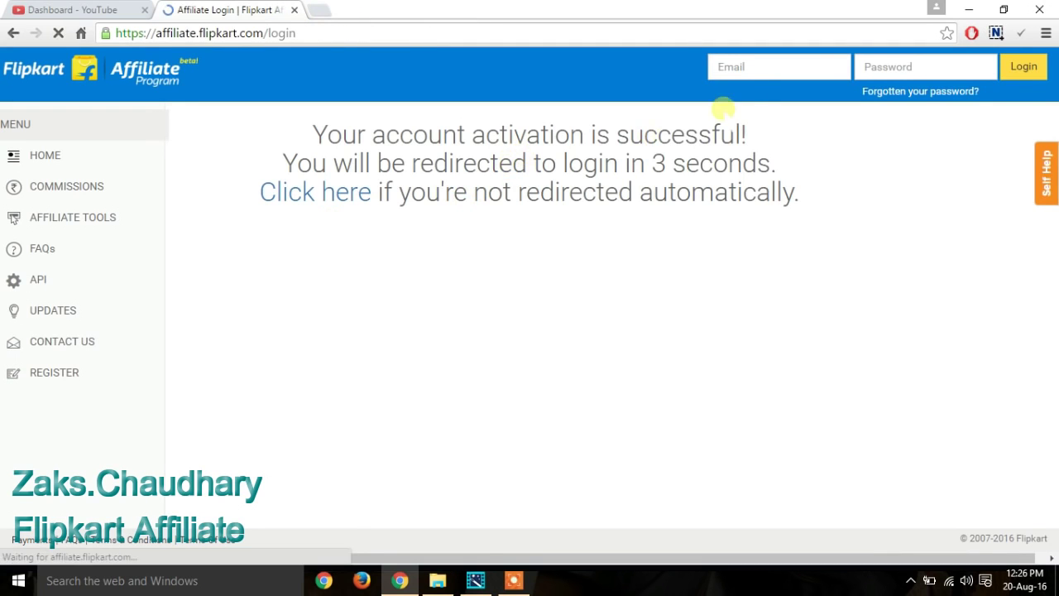
# Step: Sign in to the affiliate site with the registered email and password
pyautogui.click(340, 253)
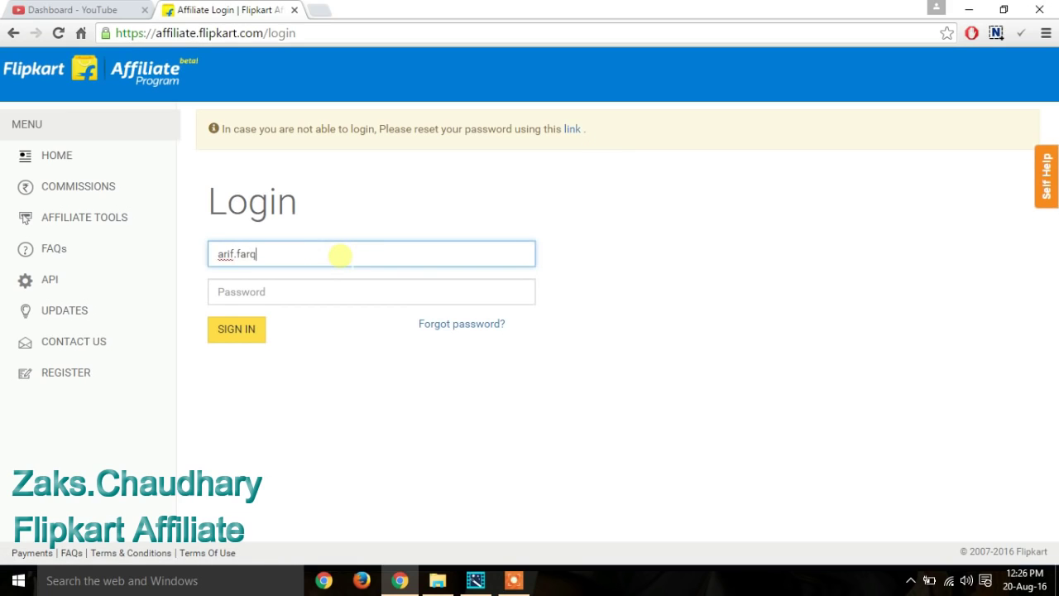
pyautogui.press('Tab')
pyautogui.write('••••••')
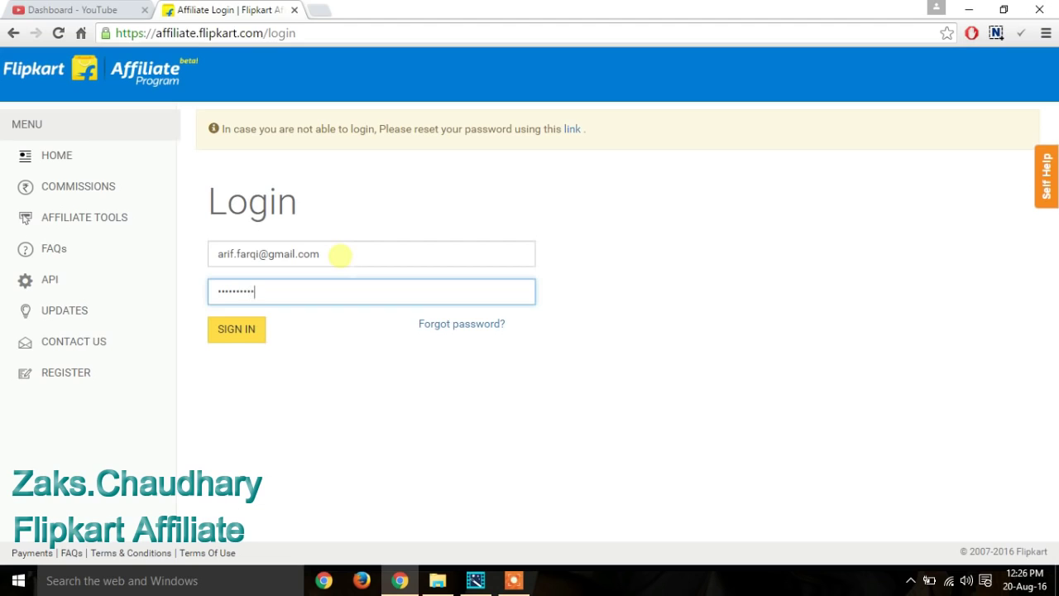
pyautogui.click(236, 331)
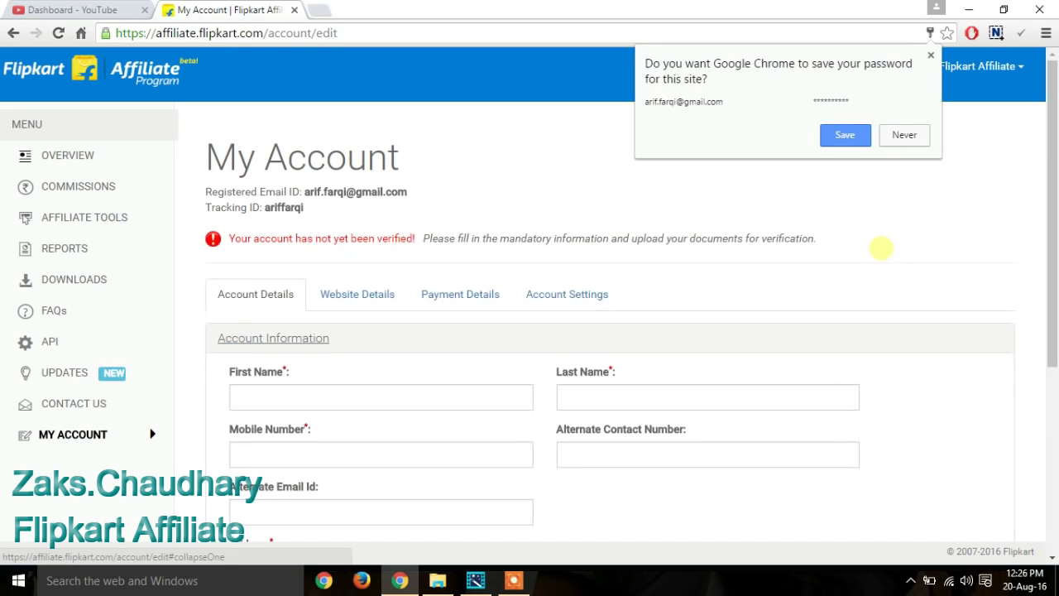
# Step: Decline the password prompt and enter the account holder's first name, last name and mobile number
pyautogui.click(907, 131)
pyautogui.moveTo(1052, 178); pyautogui.dragTo(1052, 255)
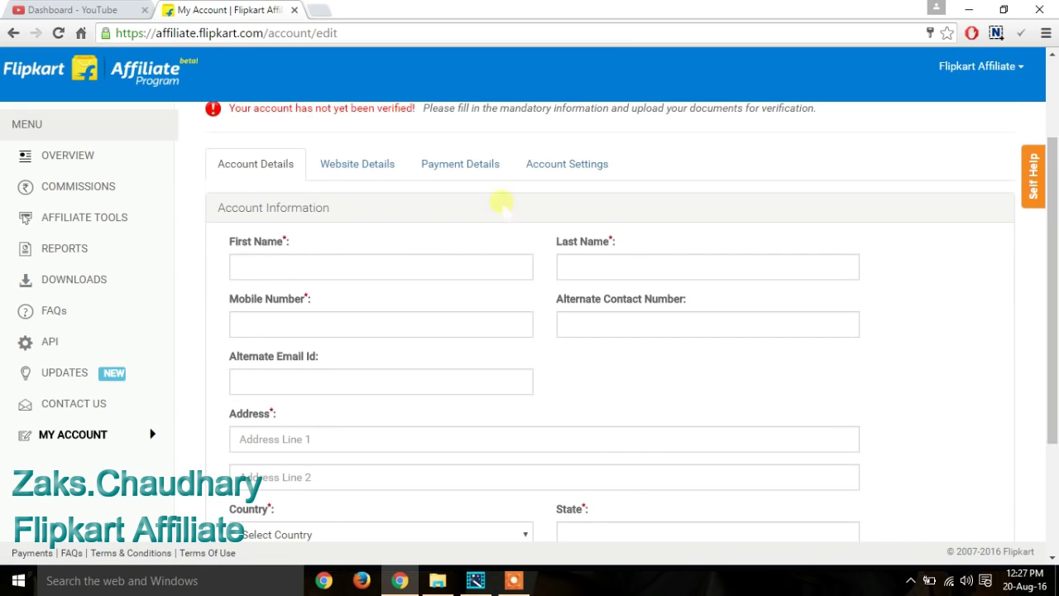
pyautogui.click(431, 266)
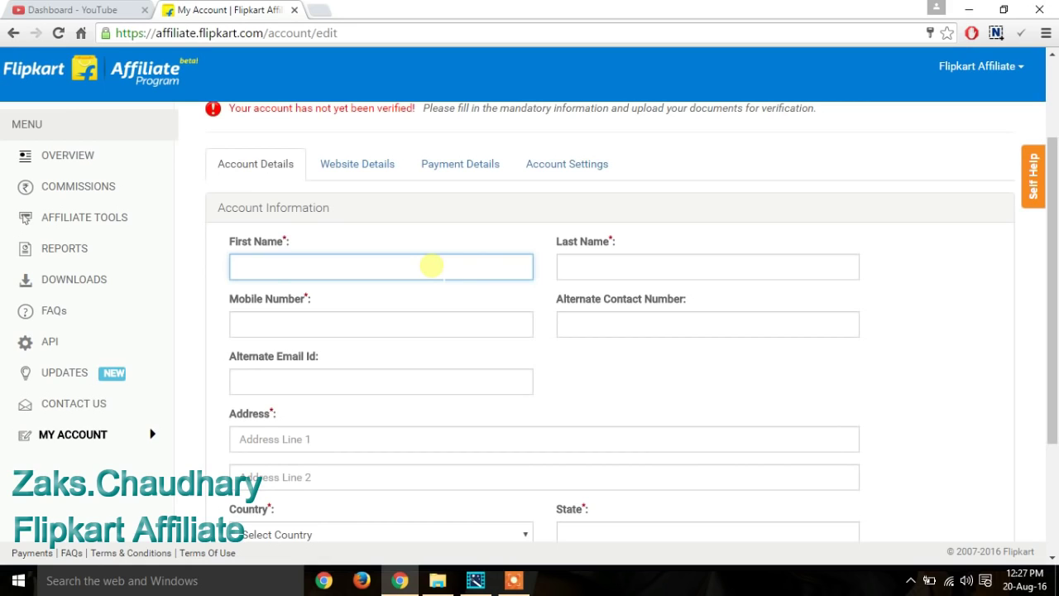
pyautogui.press('Tab')
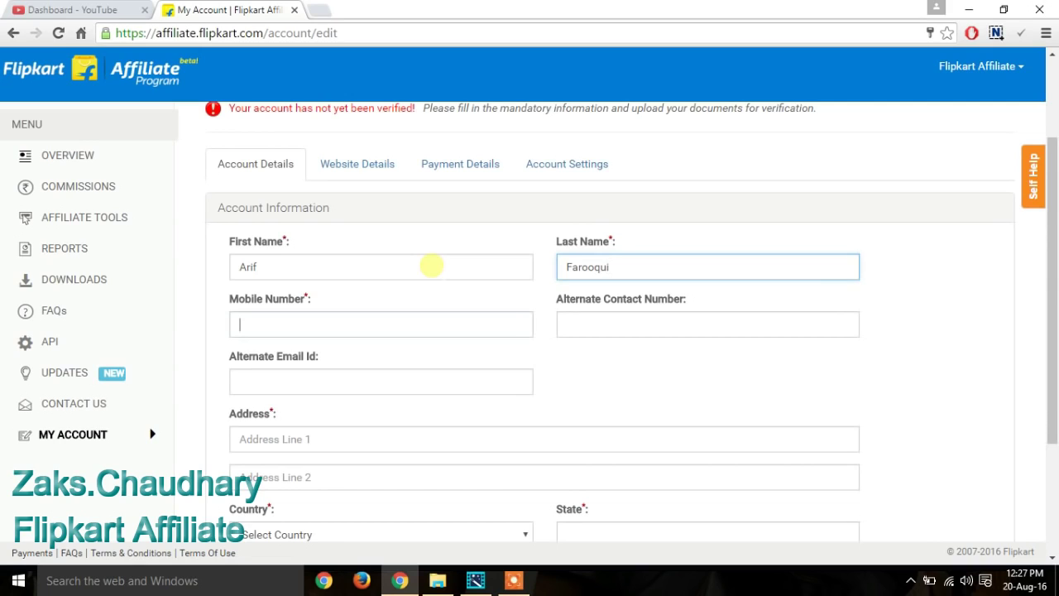
pyautogui.press('Tab')
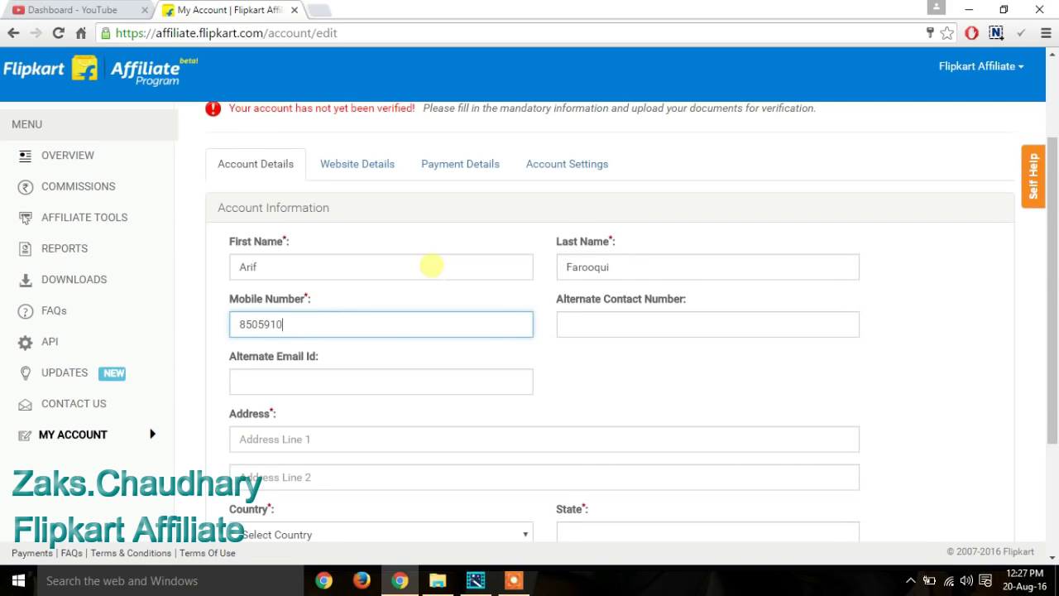
# Step: Enter the street address, country India, state and city Delhi, and pin code, then save
pyautogui.press('Tab')
pyautogui.press('Tab')
pyautogui.press('Tab')
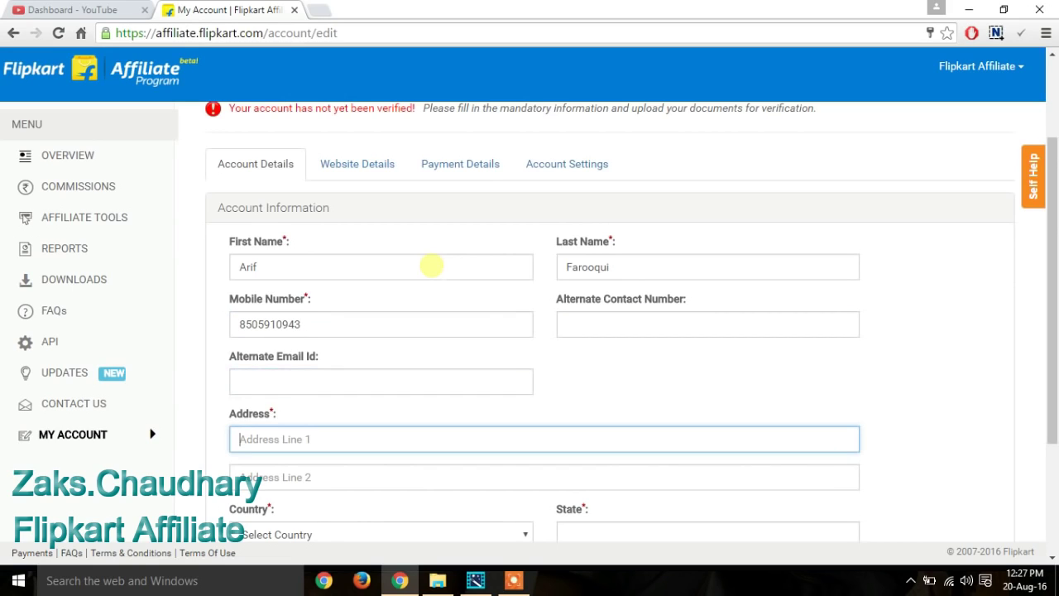
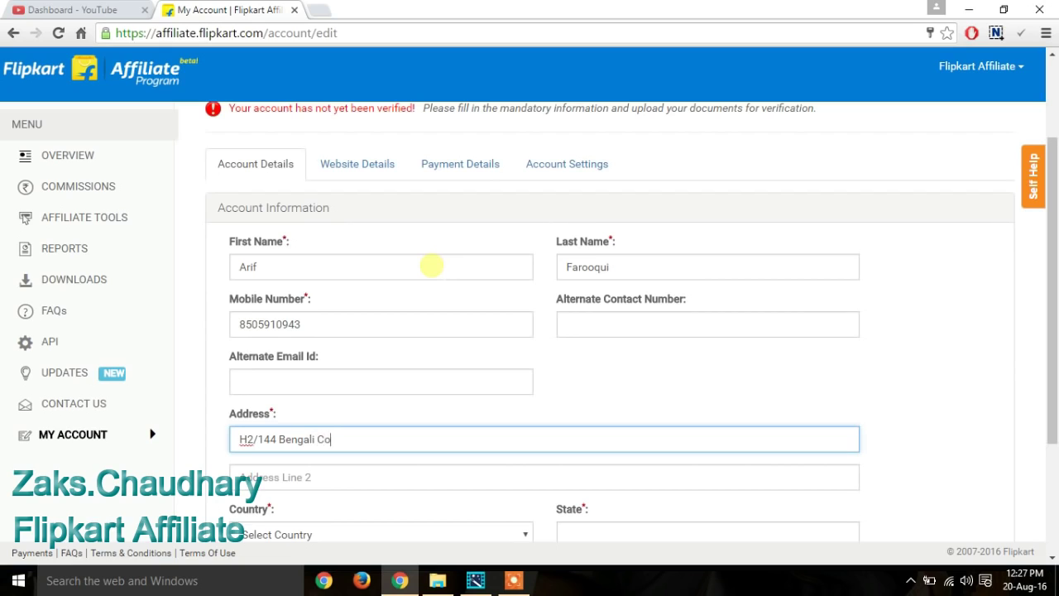
pyautogui.press('Tab')
pyautogui.press('Tab')
pyautogui.press('Tab')
pyautogui.hotkey('shift', 'Tab')
pyautogui.write('in')
pyautogui.press('Tab')
pyautogui.write('Delhi')
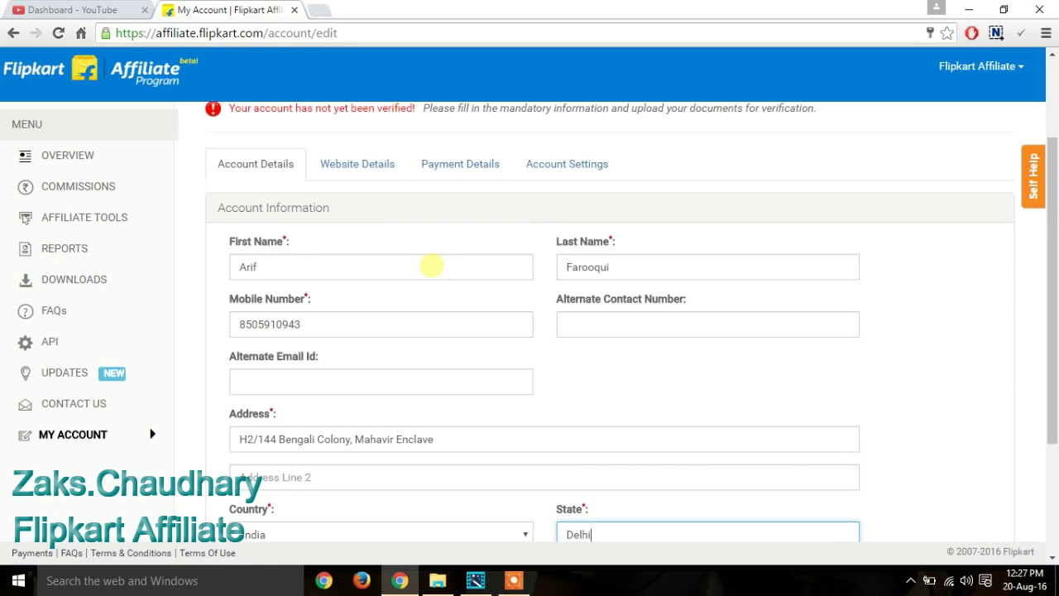
pyautogui.press('Tab')
pyautogui.write('Delhi')
pyautogui.press('Tab')
pyautogui.write('110045')
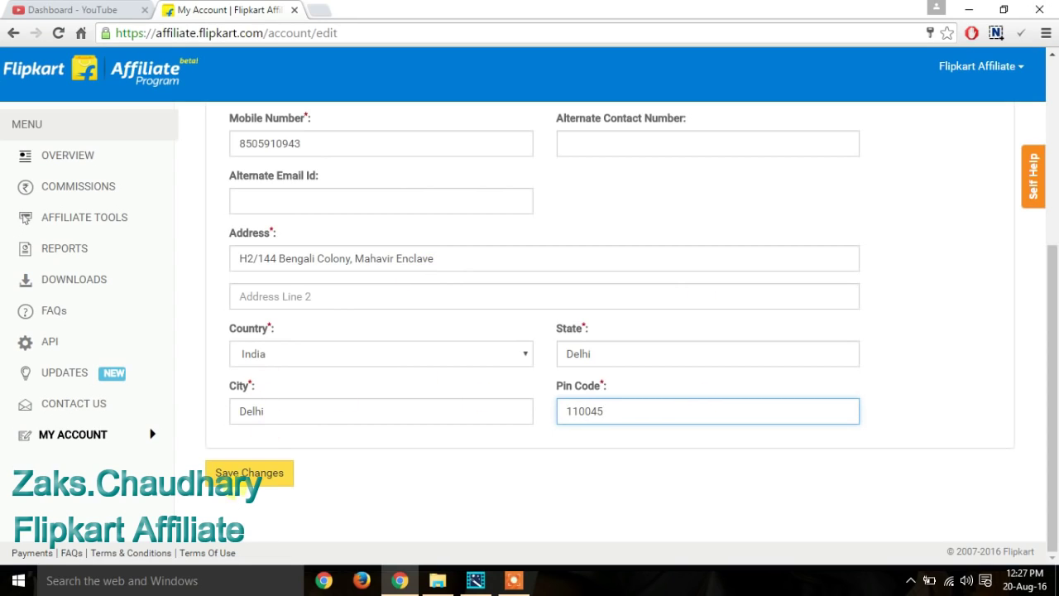
pyautogui.click(255, 475)
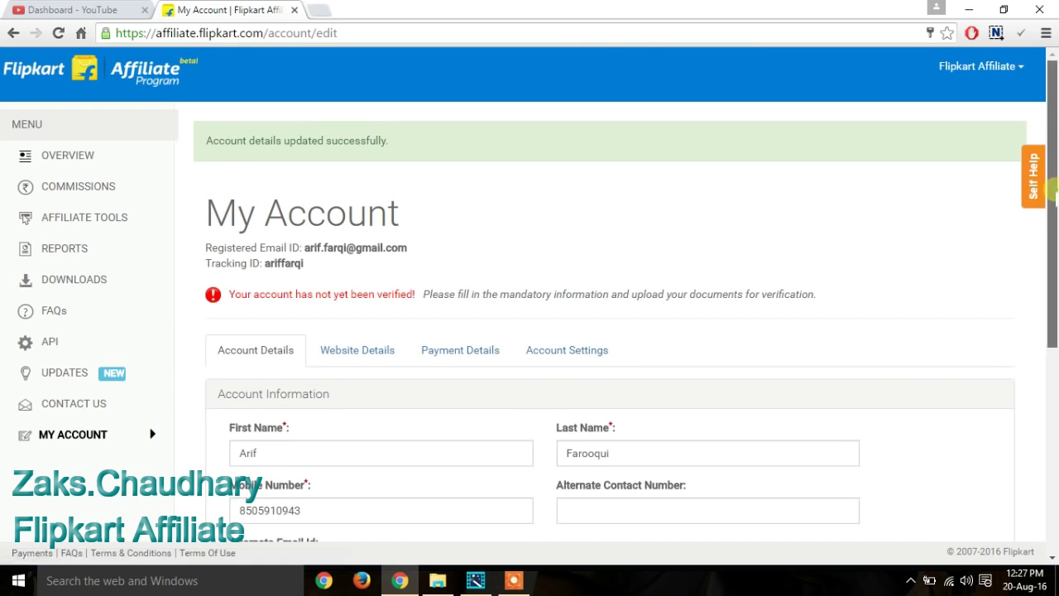
pyautogui.moveTo(1053, 188); pyautogui.dragTo(1053, 249)
pyautogui.scroll(2, 378, 251)
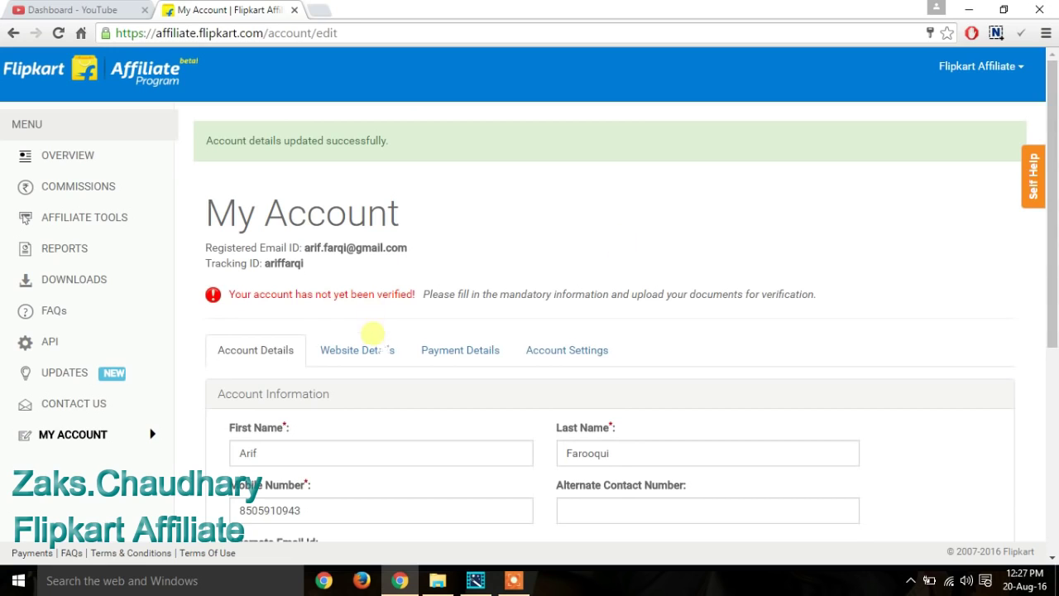
pyautogui.click(374, 341)
pyautogui.scroll(-3, 590, 303)
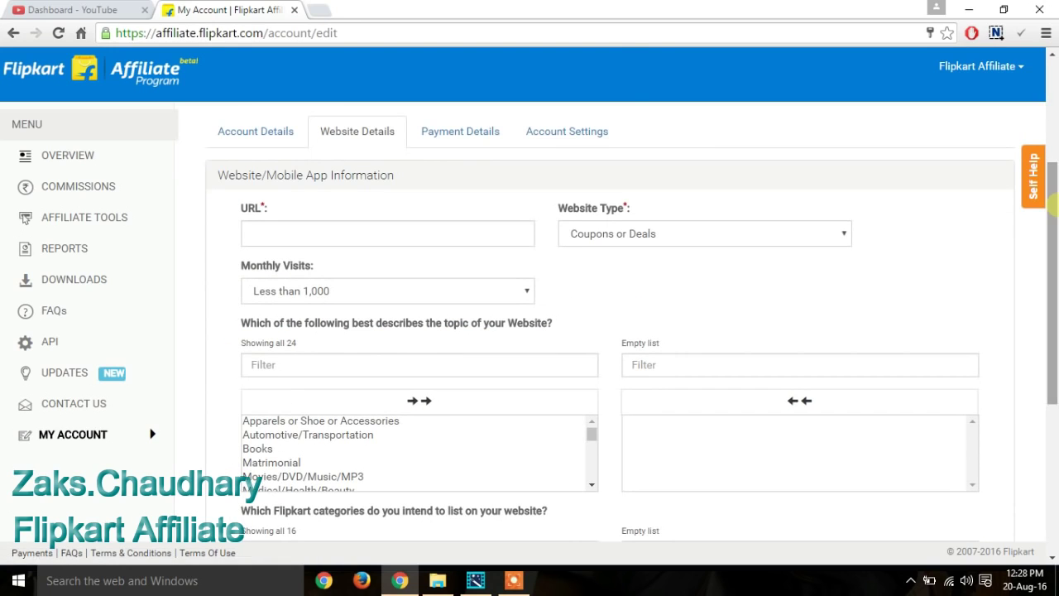
pyautogui.click(484, 234)
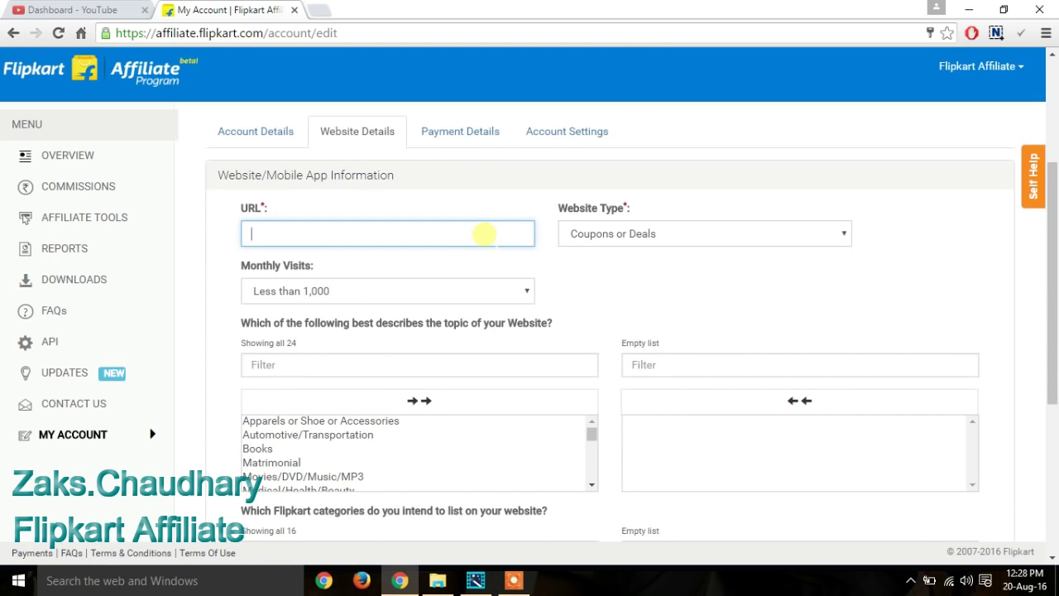
pyautogui.write('http://b')
pyautogui.scroll(-1, 484, 234)
pyautogui.write('eachbo')
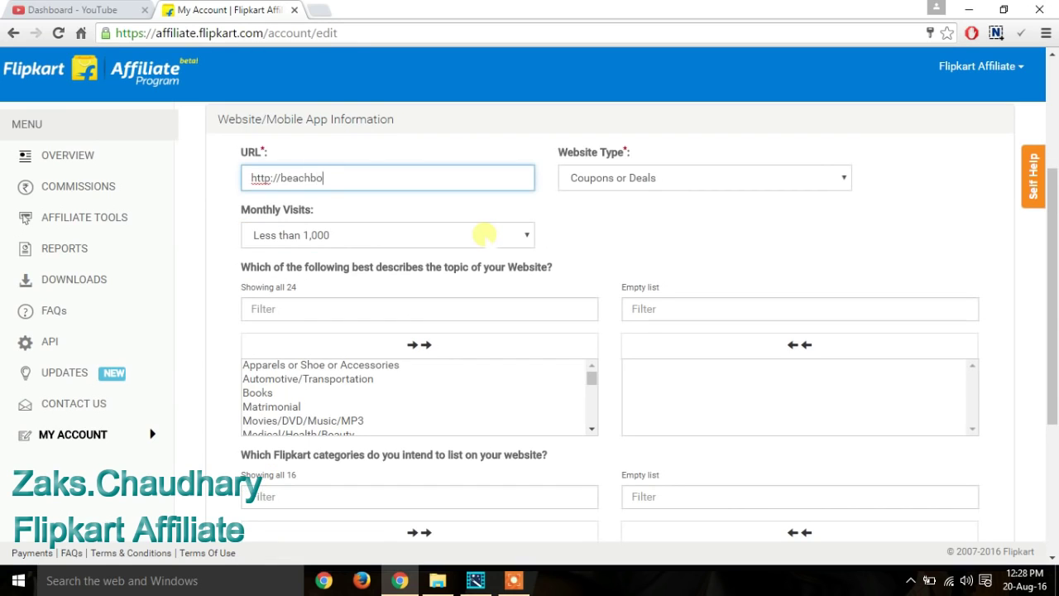
pyautogui.write('dyguide.com')
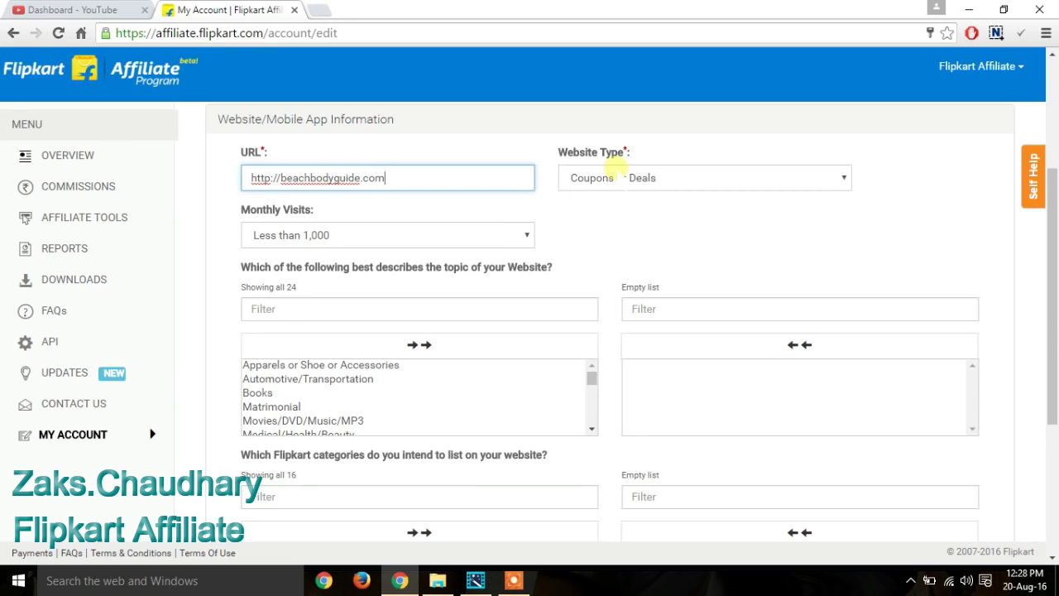
pyautogui.click(616, 177)
pyautogui.click(631, 226)
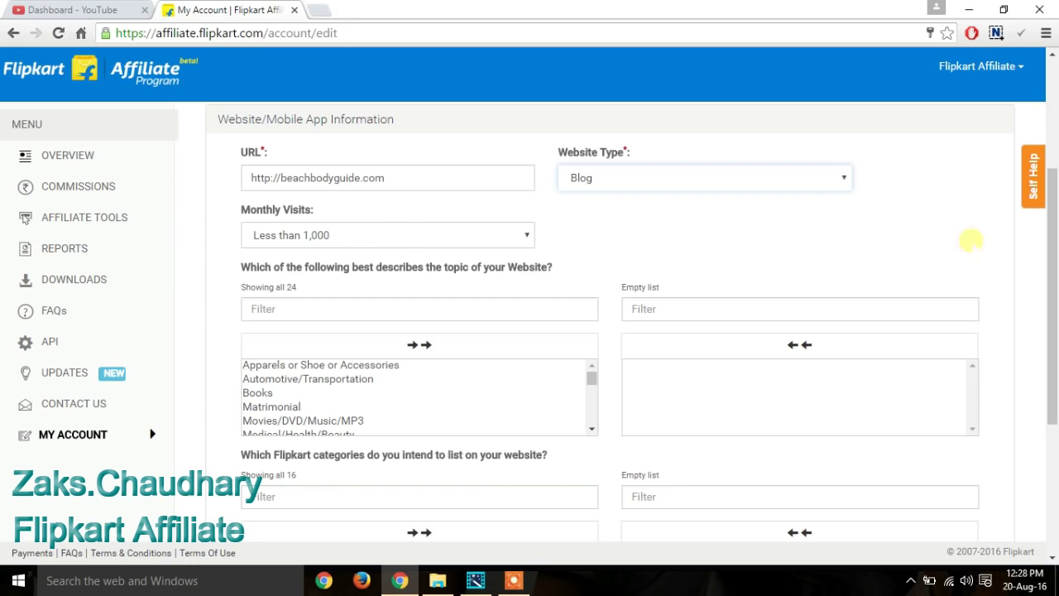
pyautogui.moveTo(1051, 253); pyautogui.dragTo(1051, 330)
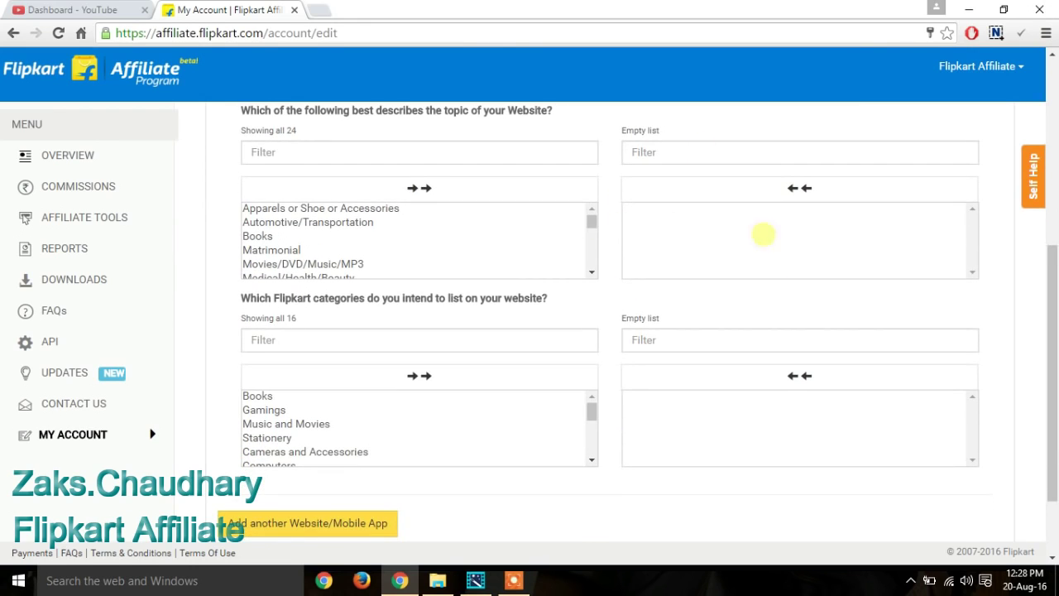
pyautogui.moveTo(1053, 311); pyautogui.dragTo(1052, 360)
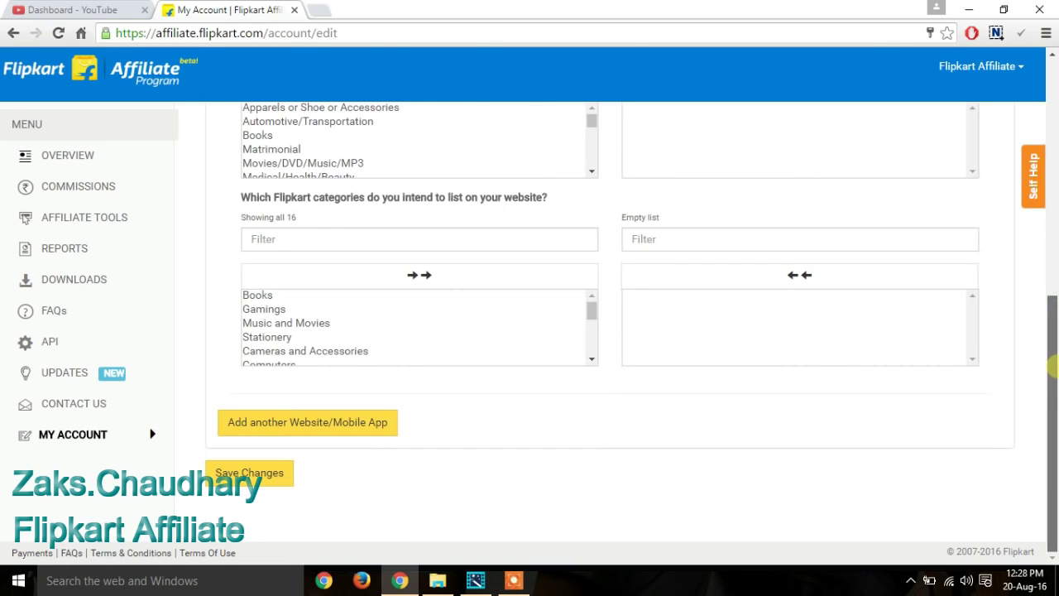
pyautogui.click(252, 472)
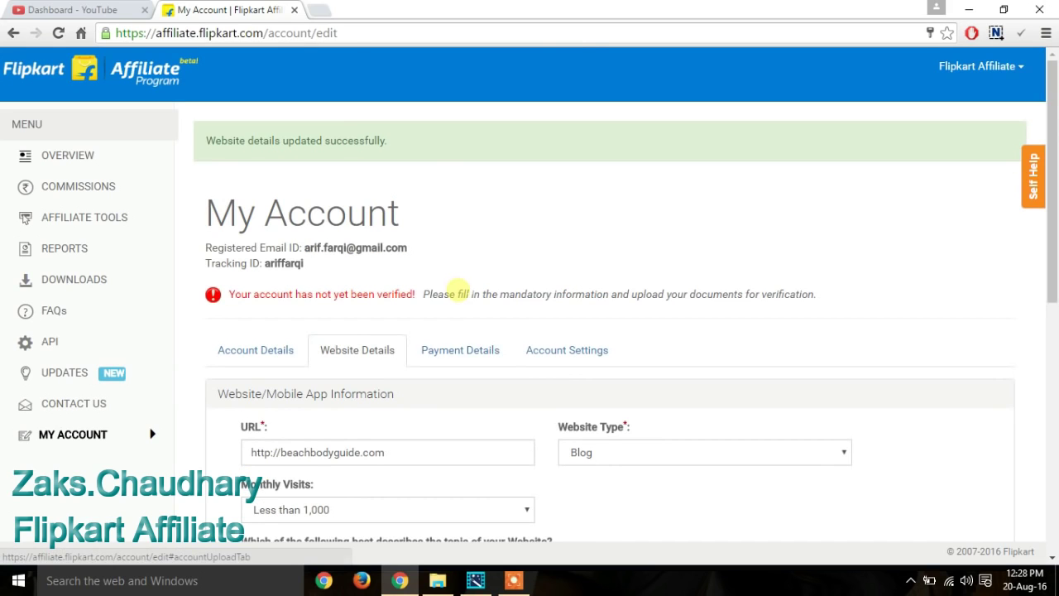
# Step: In the payment details form, set the payment country to India and affiliate type to Individual
pyautogui.click(472, 354)
pyautogui.scroll(-2, 1051, 261)
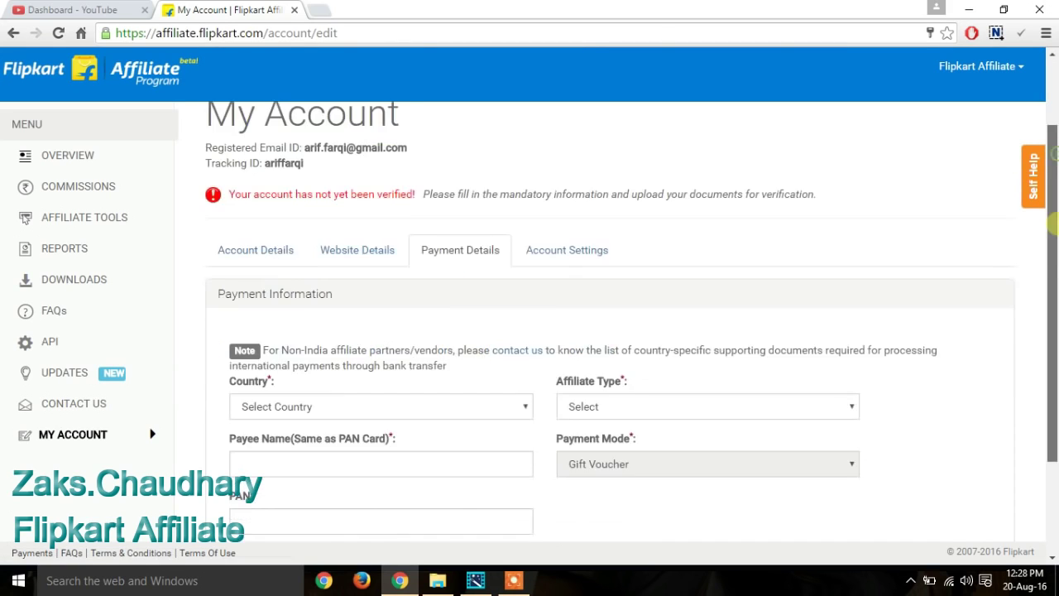
pyautogui.moveTo(1051, 261); pyautogui.dragTo(1051, 298)
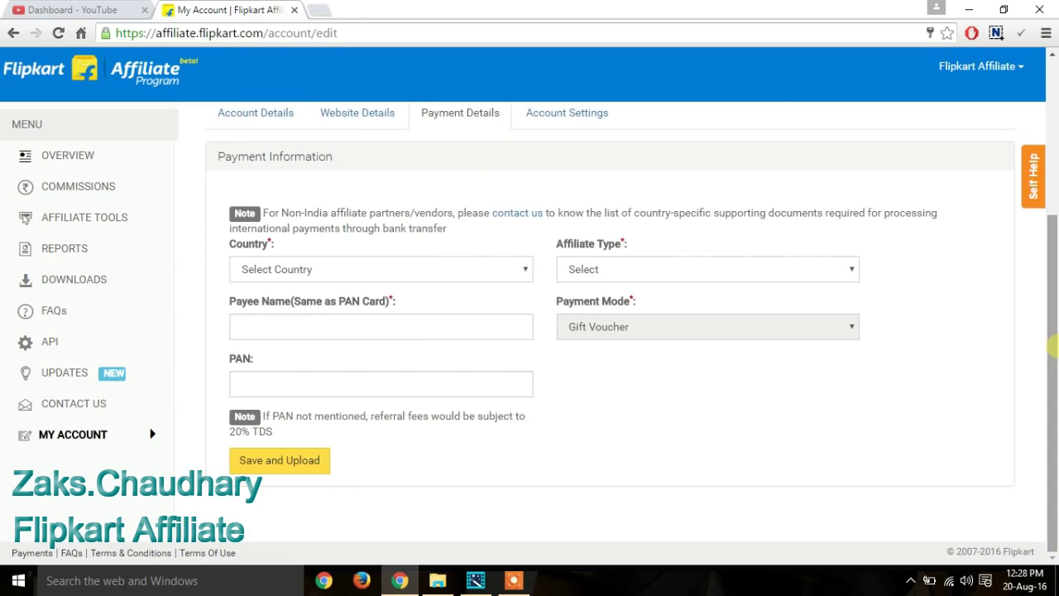
pyautogui.click(372, 273)
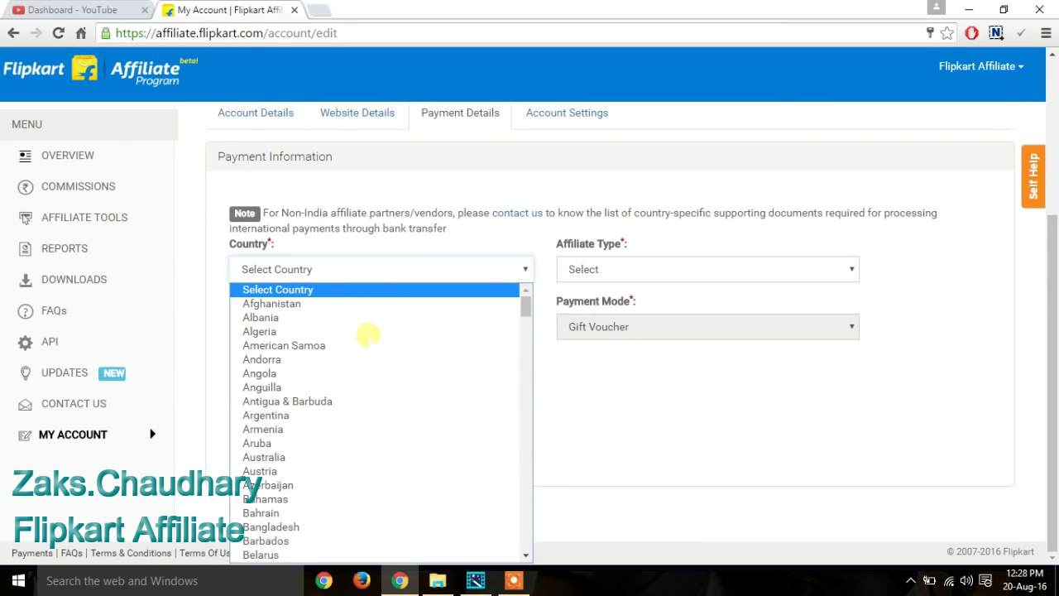
pyautogui.write('india')
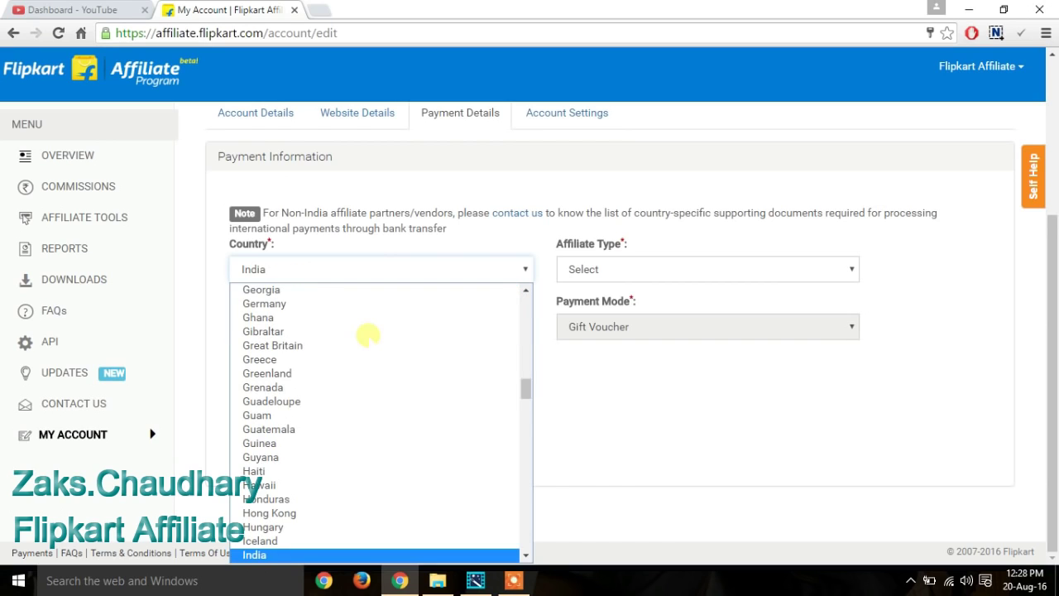
pyautogui.press('Return')
pyautogui.click(607, 231)
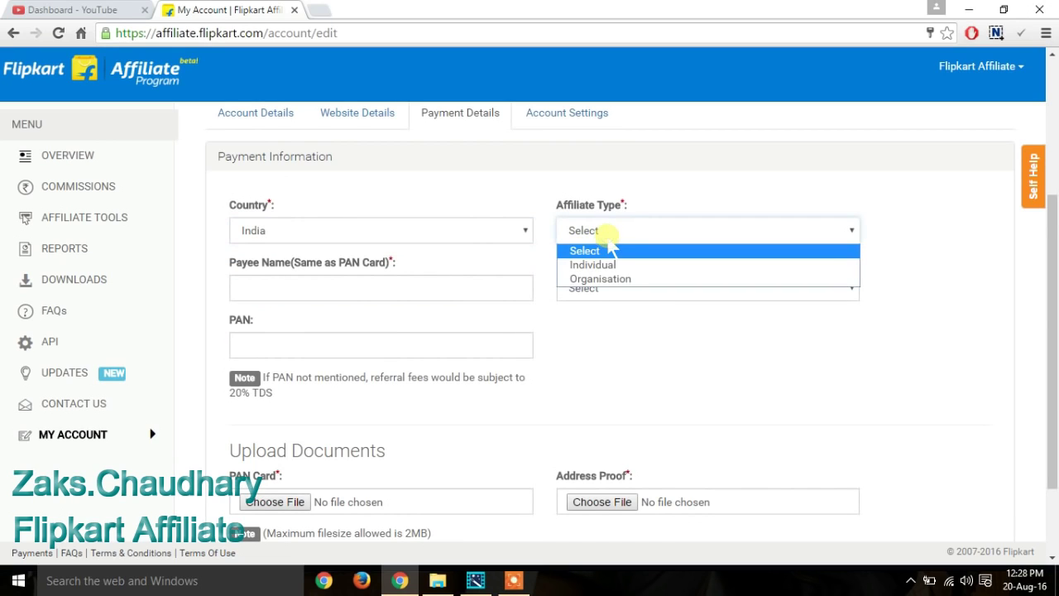
pyautogui.click(616, 264)
# Step: Enter the payee's full name and choose EFT as the payment mode
pyautogui.click(456, 287)
pyautogui.scroll(-1, 461, 287)
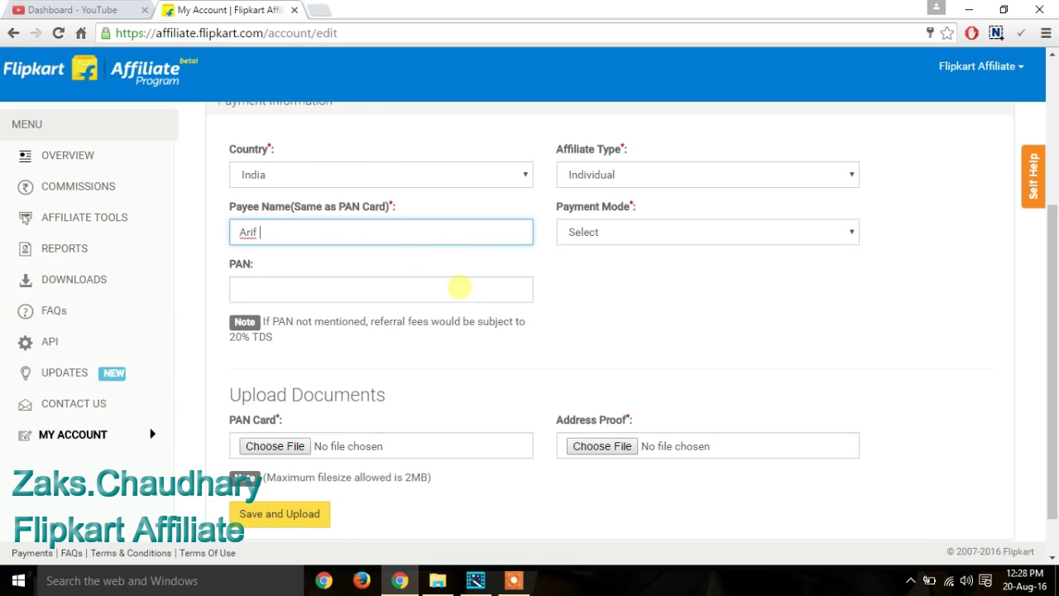
pyautogui.press('Tab')
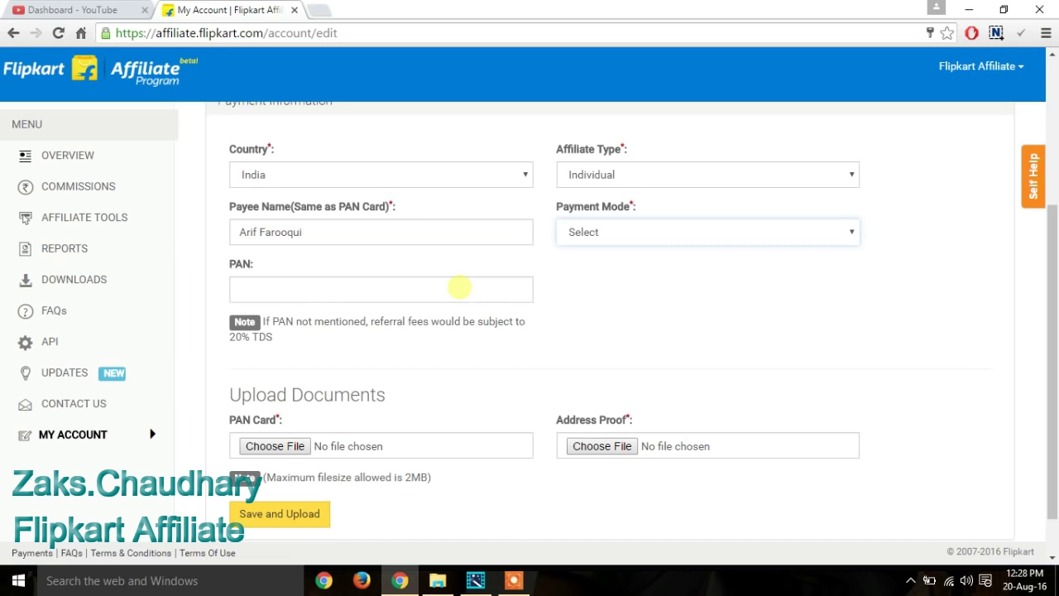
pyautogui.press('Down')
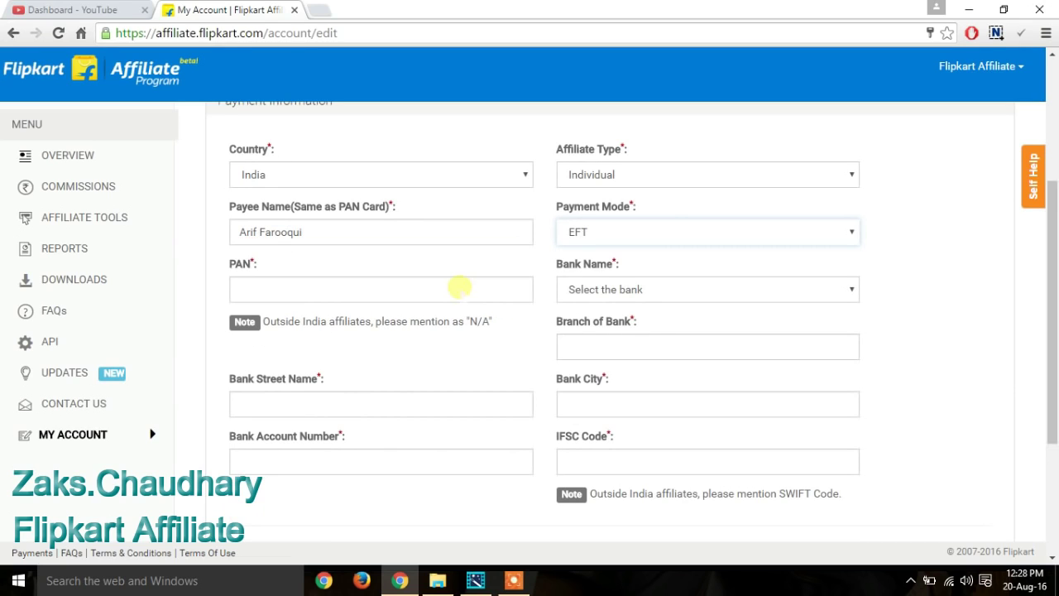
pyautogui.click(671, 227)
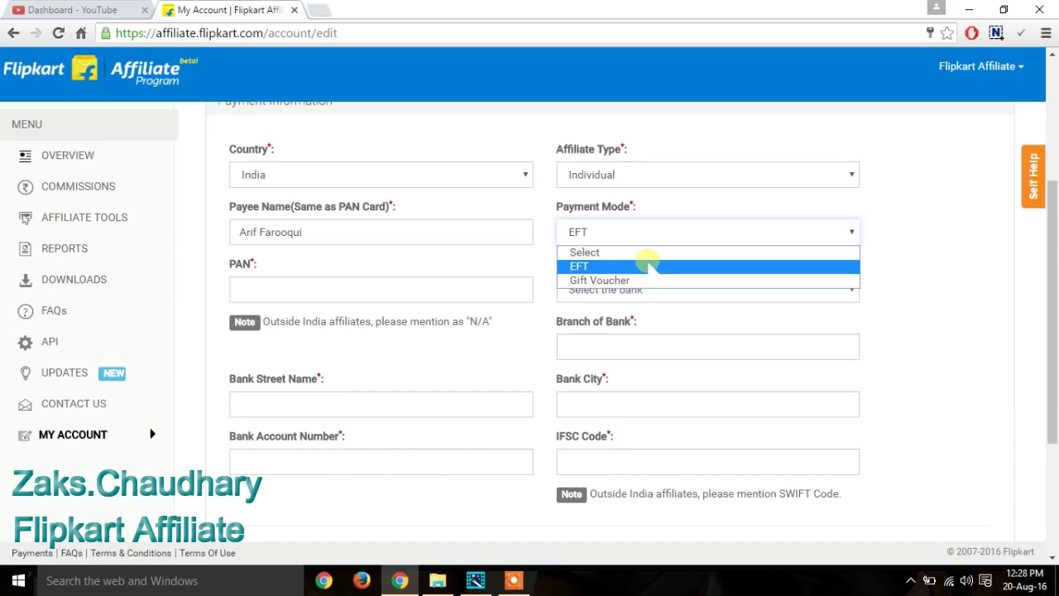
pyautogui.click(648, 265)
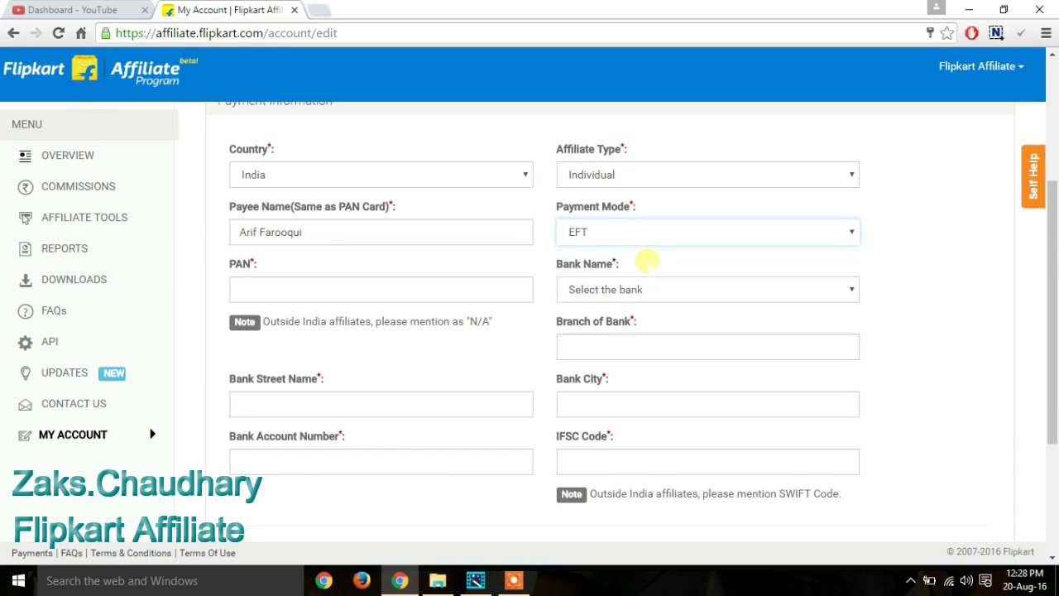
# Step: Go through the PAN, Bank Name, Bank Street, Bank City, Account Number and IFSC fields without filling them
pyautogui.click(321, 286)
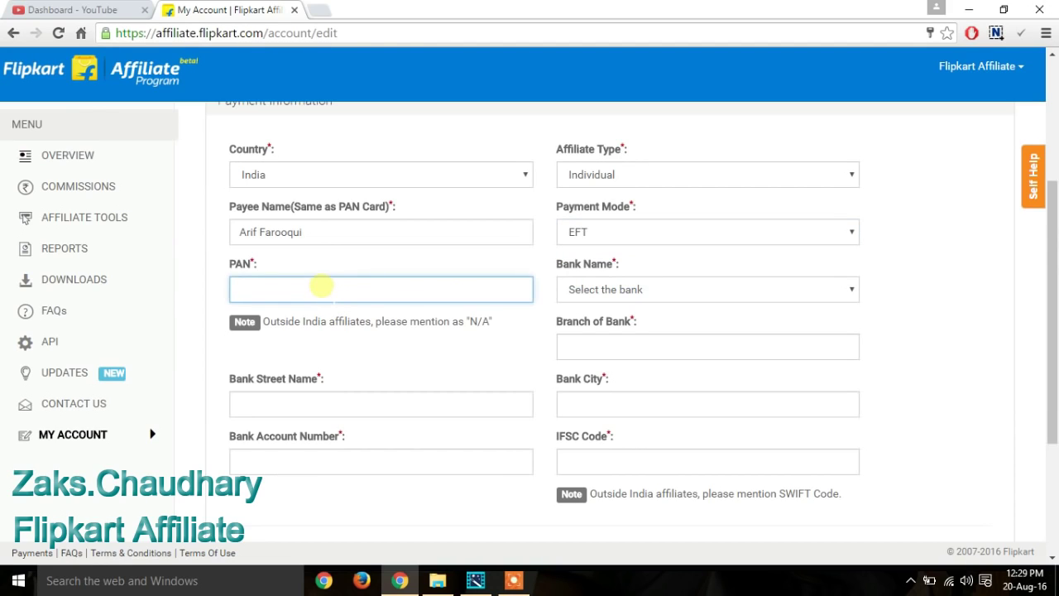
pyautogui.click(616, 289)
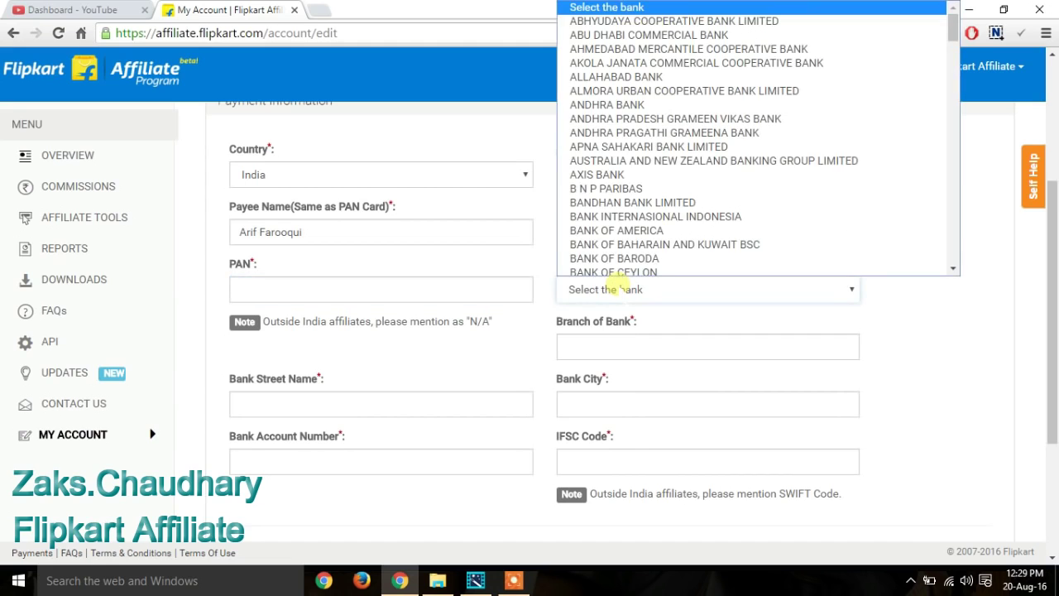
pyautogui.click(969, 371)
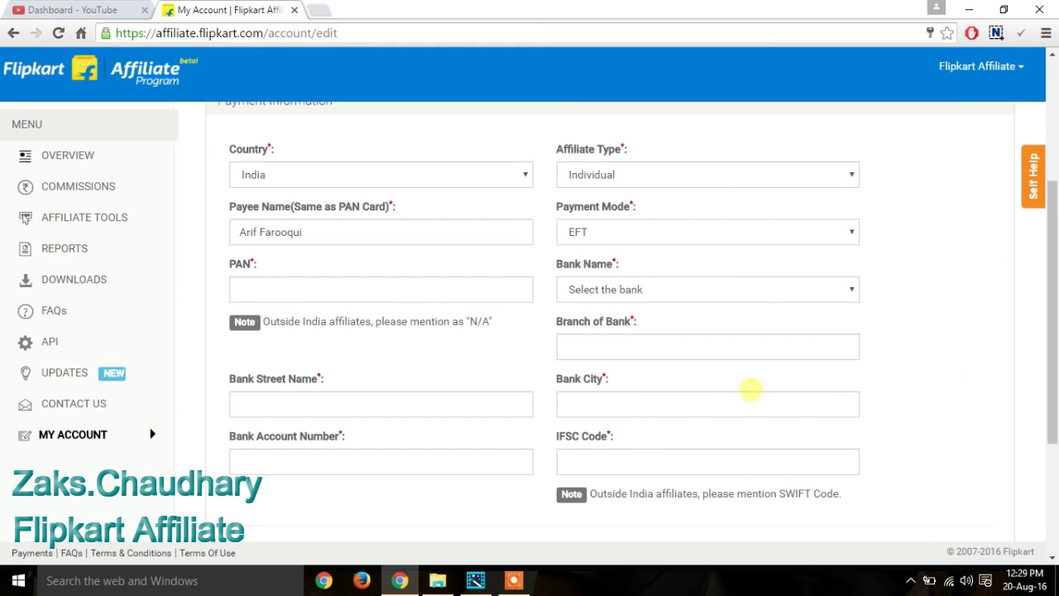
pyautogui.click(377, 405)
pyautogui.click(664, 398)
pyautogui.click(409, 461)
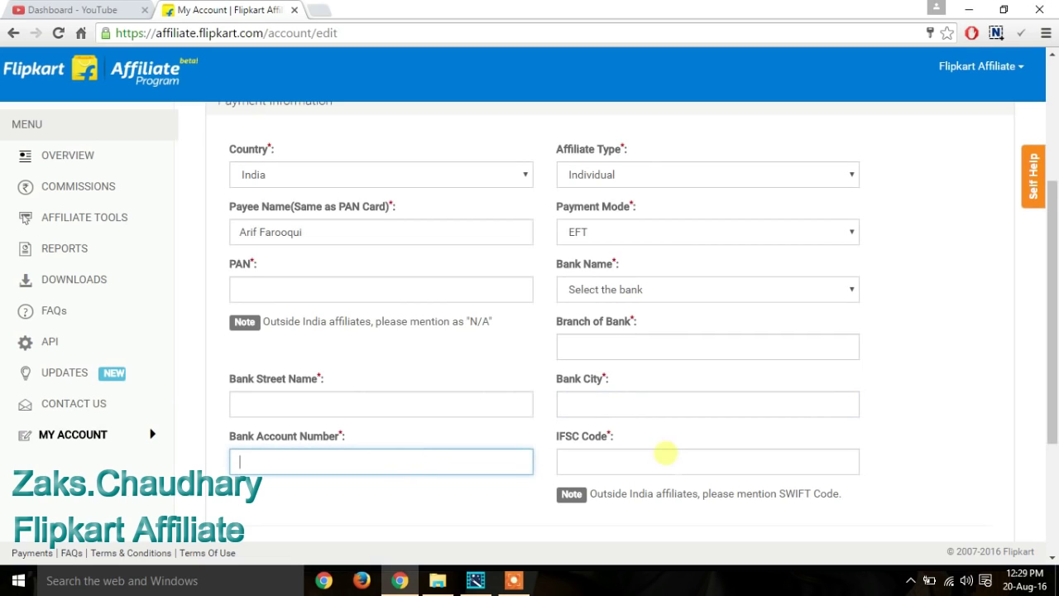
pyautogui.click(672, 459)
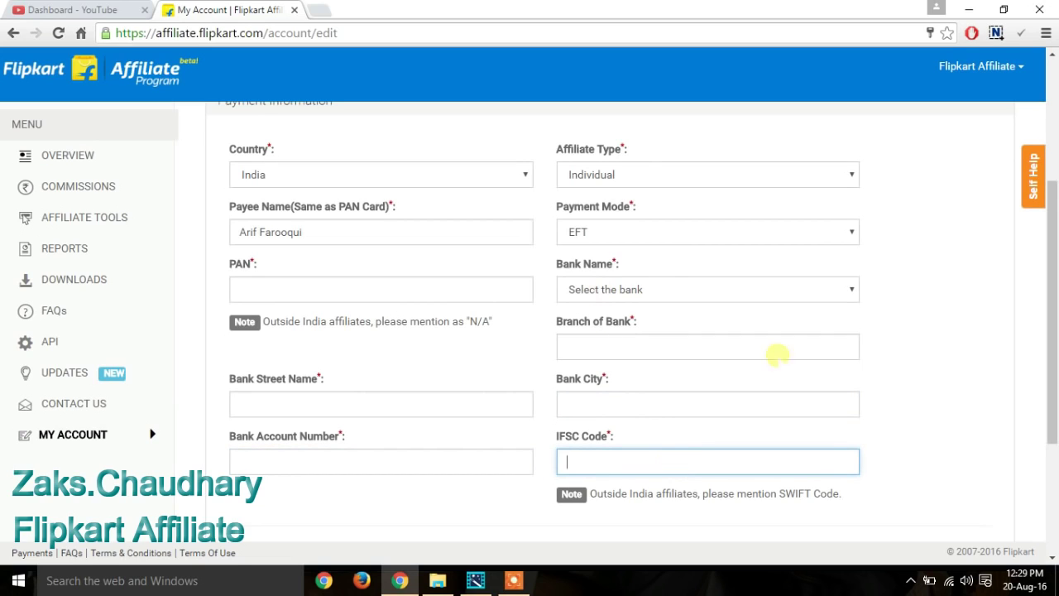
pyautogui.moveTo(741, 402); pyautogui.dragTo(957, 494)
pyautogui.click(960, 496)
pyautogui.moveTo(1053, 411); pyautogui.dragTo(1052, 289)
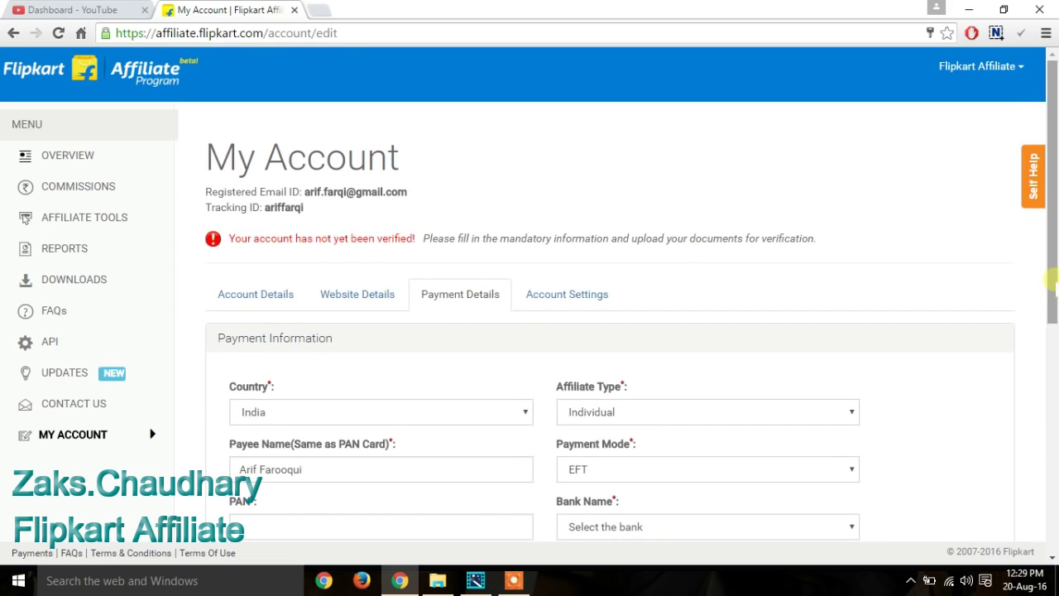
# Step: View the Account Settings tab's password, newsletter and deactivation options, then expand AFFILIATE TOOLS
pyautogui.click(552, 294)
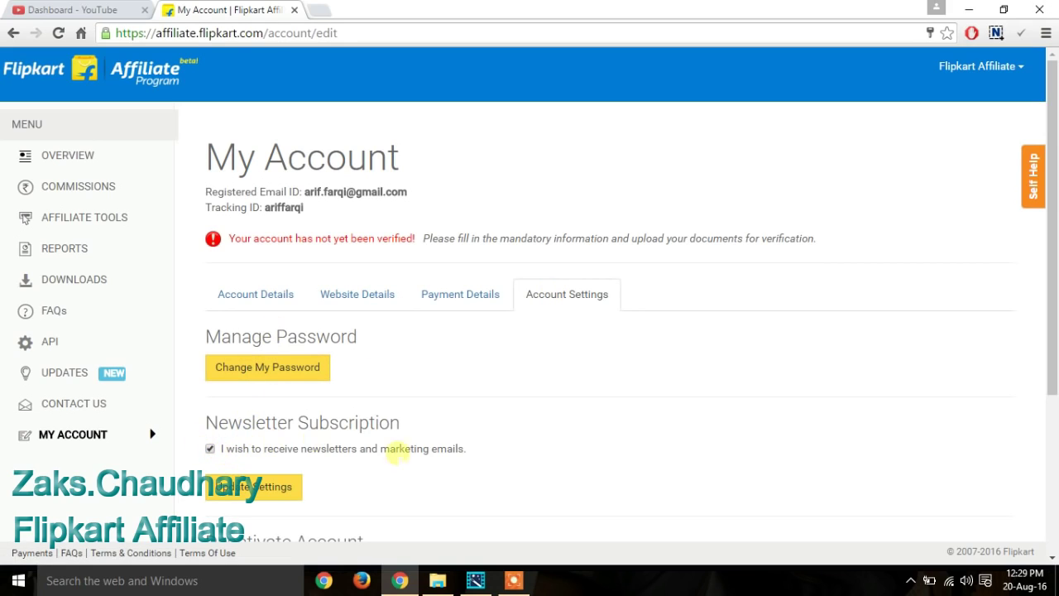
pyautogui.moveTo(1054, 194); pyautogui.dragTo(1053, 329)
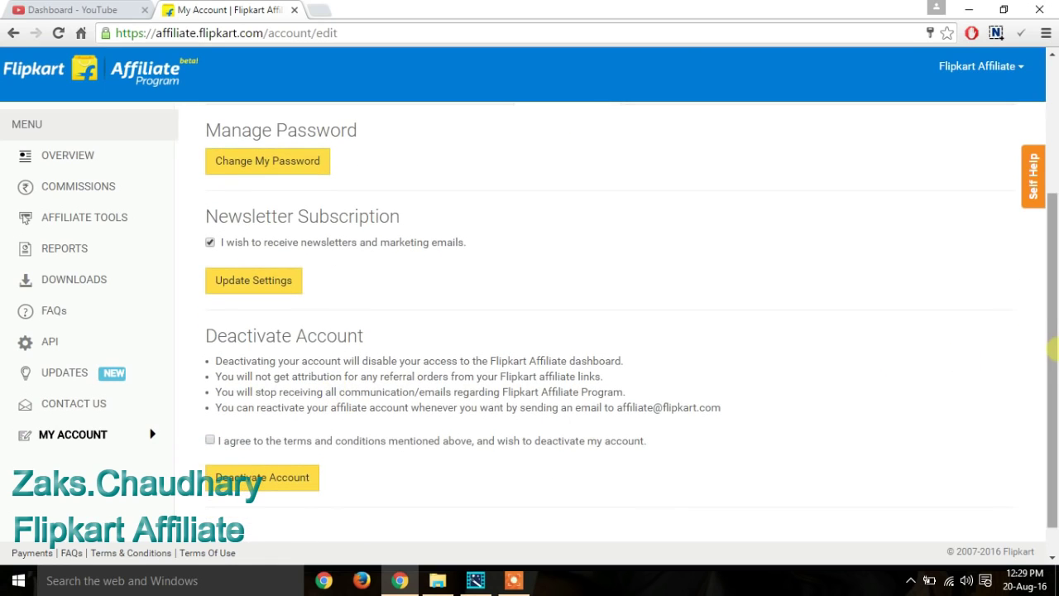
pyautogui.scroll(2, 1052, 240)
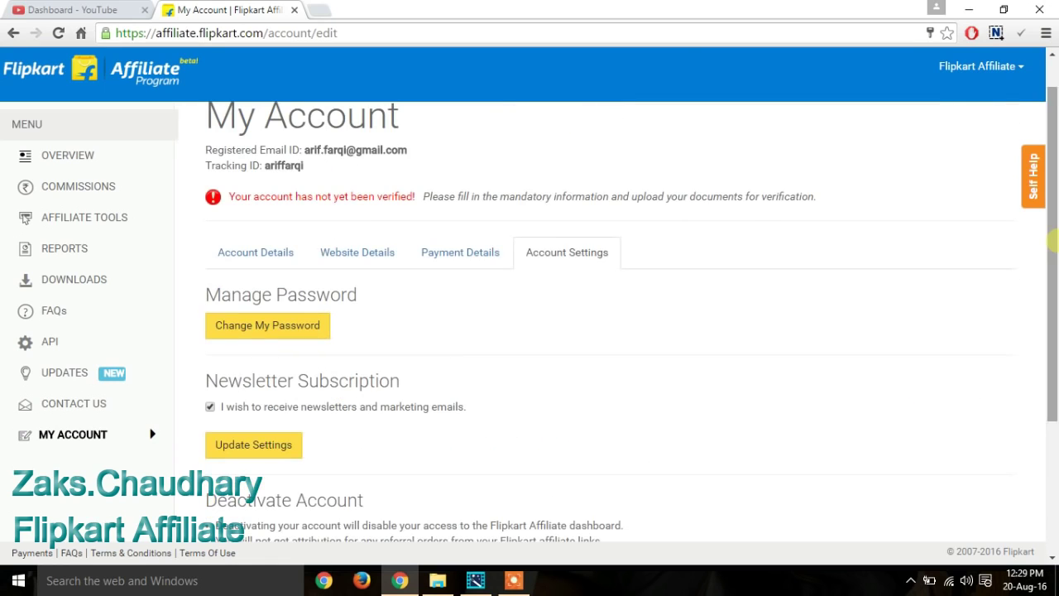
pyautogui.click(114, 217)
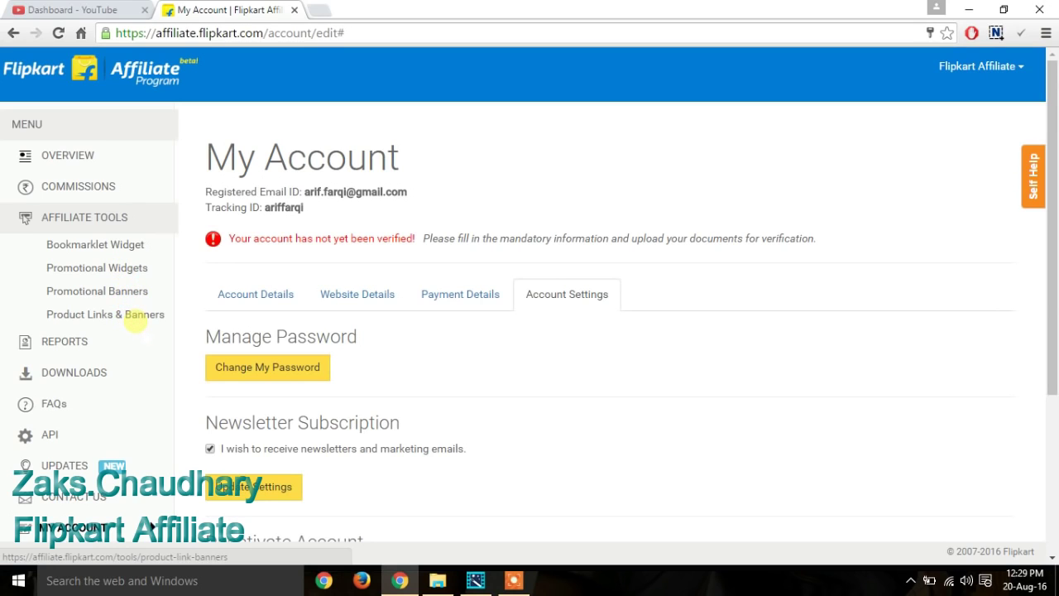
# Step: In Product Links & Banners, search Mobiles for 'mi' and start a link for Mi 4 (White, 16 GB)
pyautogui.click(134, 320)
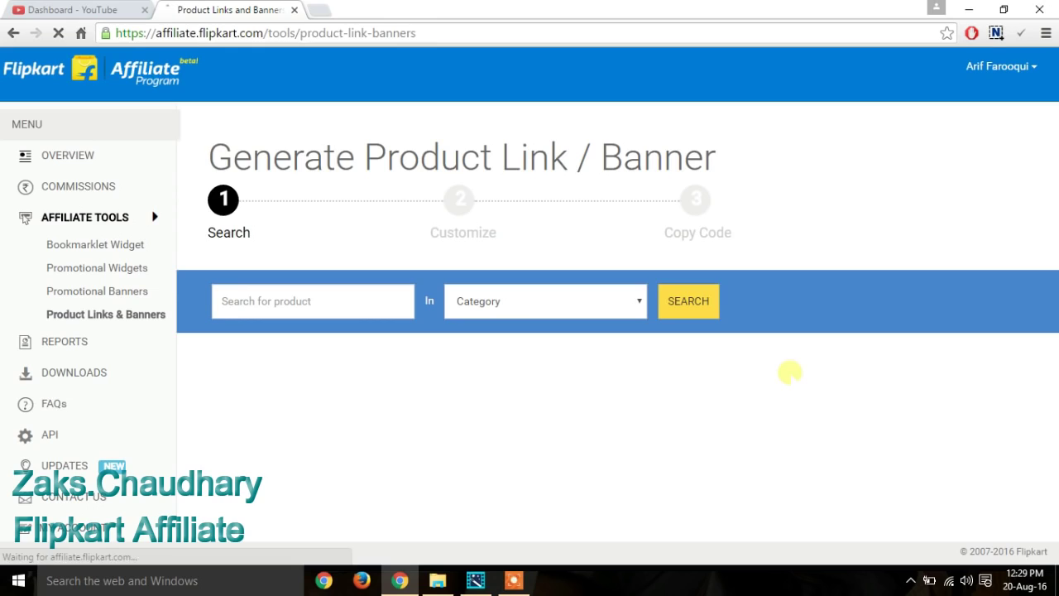
pyautogui.click(311, 306)
pyautogui.write('mi 4')
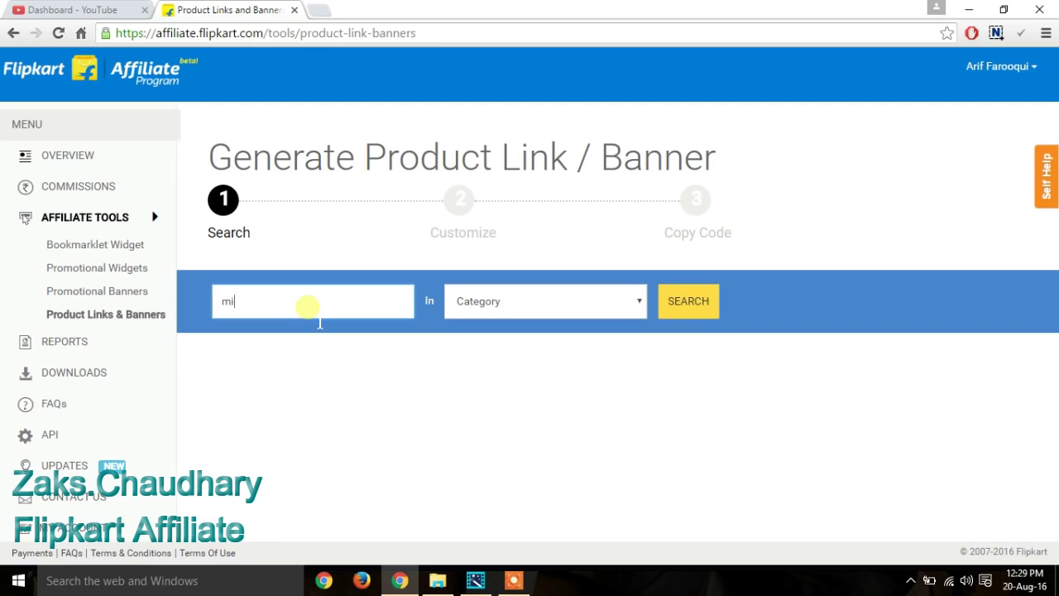
pyautogui.click(637, 299)
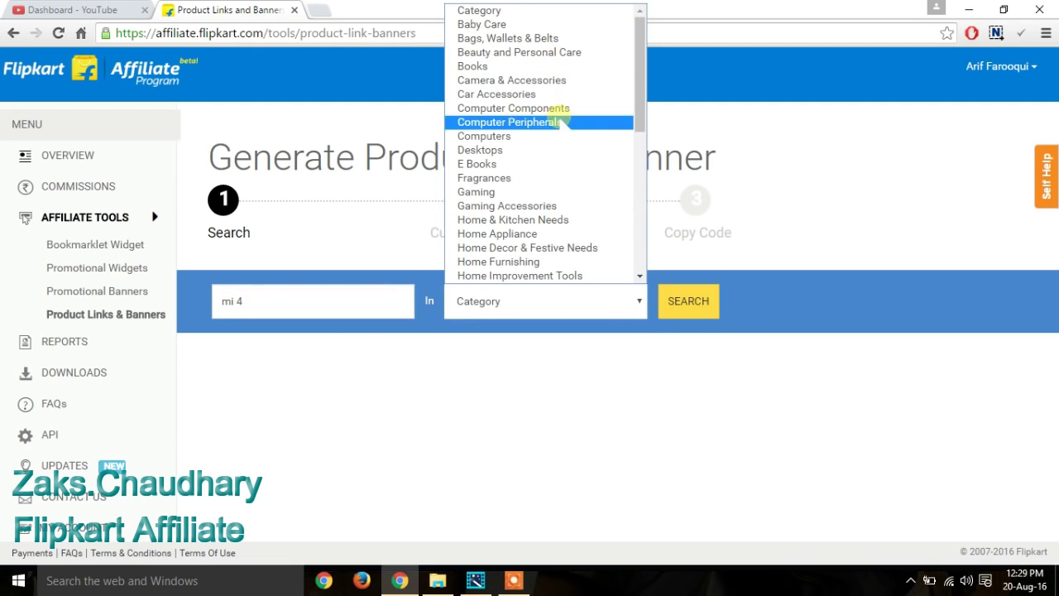
pyautogui.moveTo(638, 119); pyautogui.dragTo(645, 189)
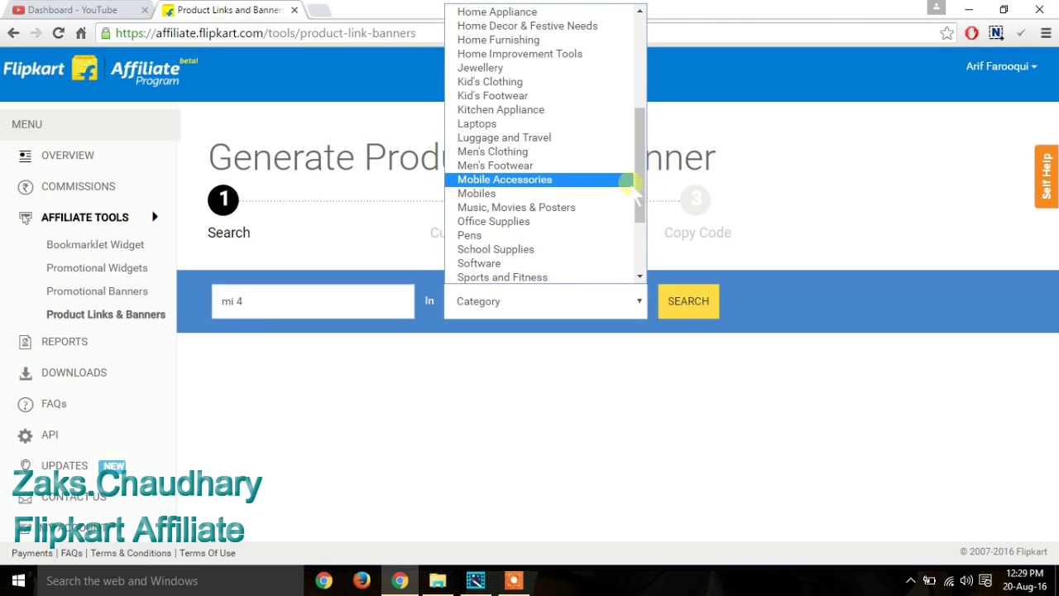
pyautogui.click(547, 192)
pyautogui.click(695, 304)
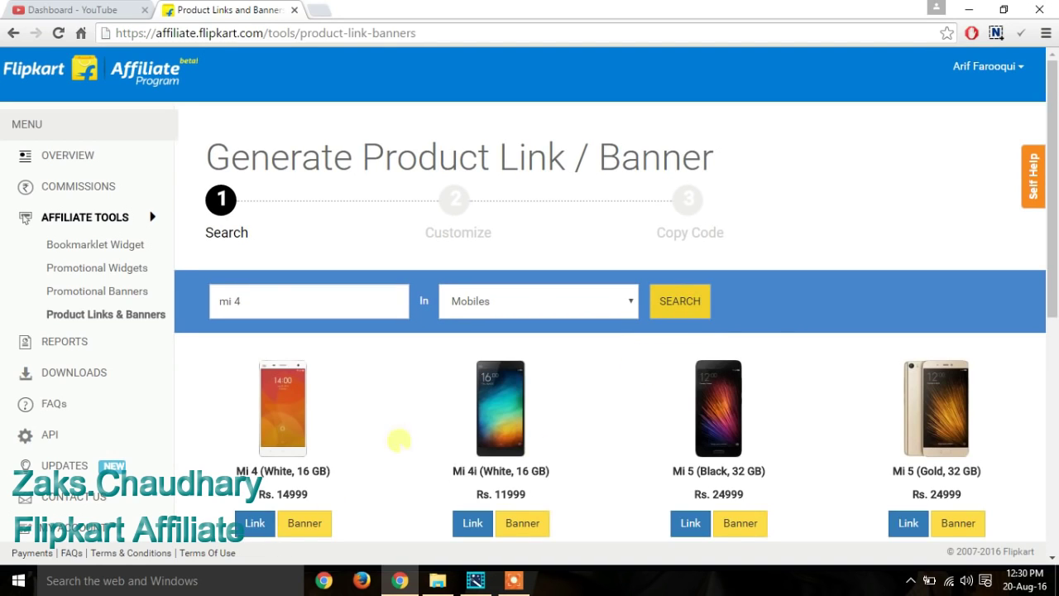
pyautogui.click(256, 524)
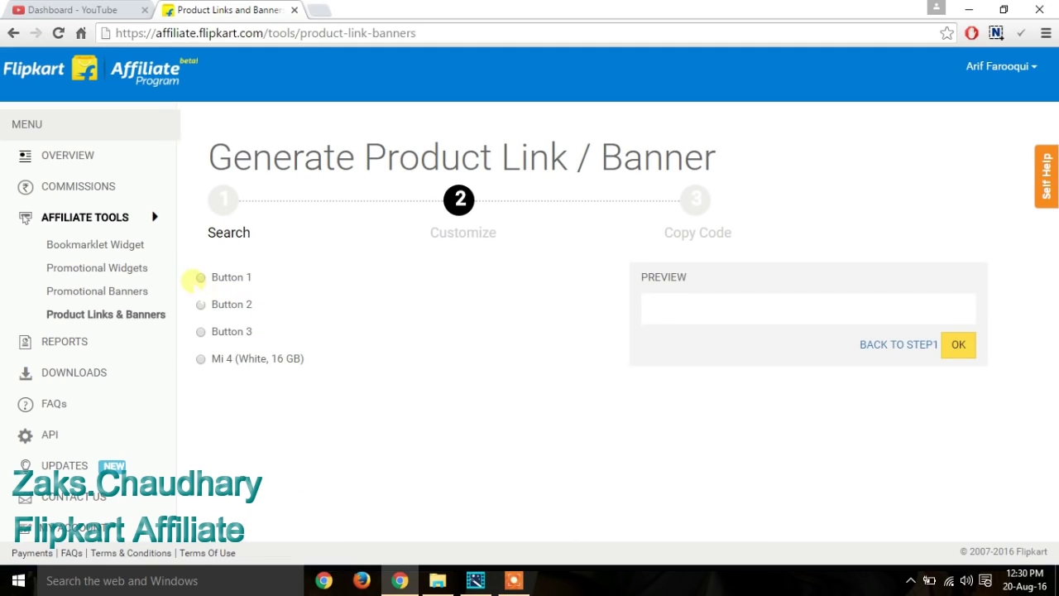
# Step: Preview Buttons 1–3 and the text link, keep the wide Button 3, then go back to My Account
pyautogui.click(201, 277)
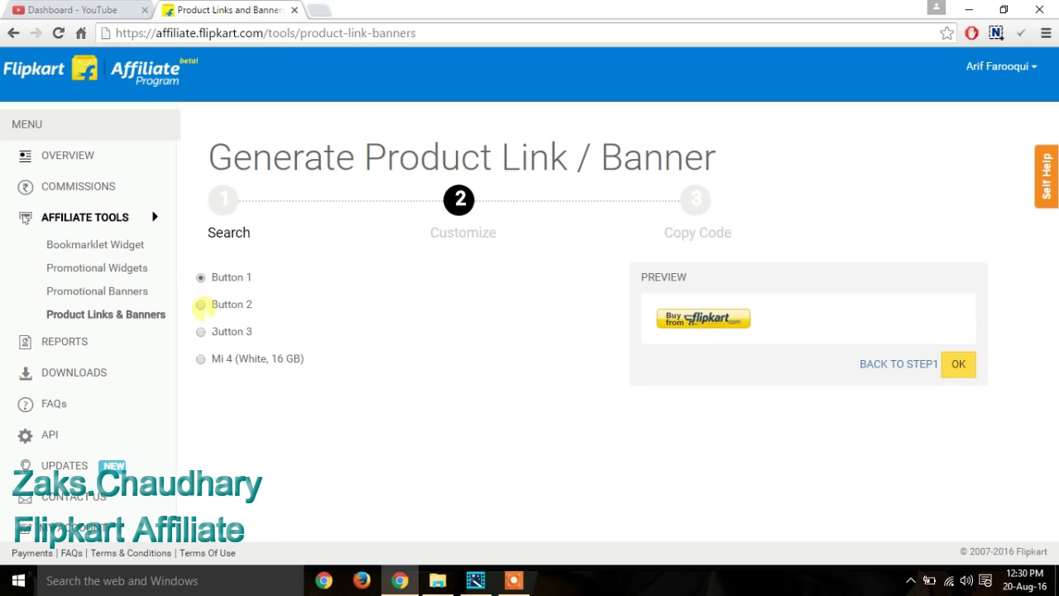
pyautogui.click(200, 304)
pyautogui.click(201, 331)
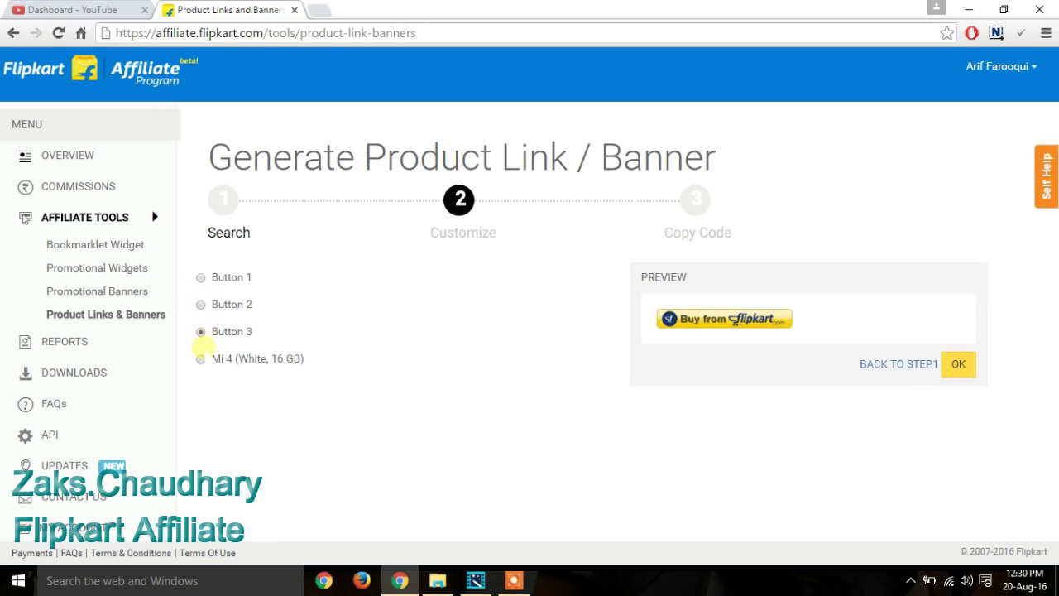
pyautogui.click(201, 358)
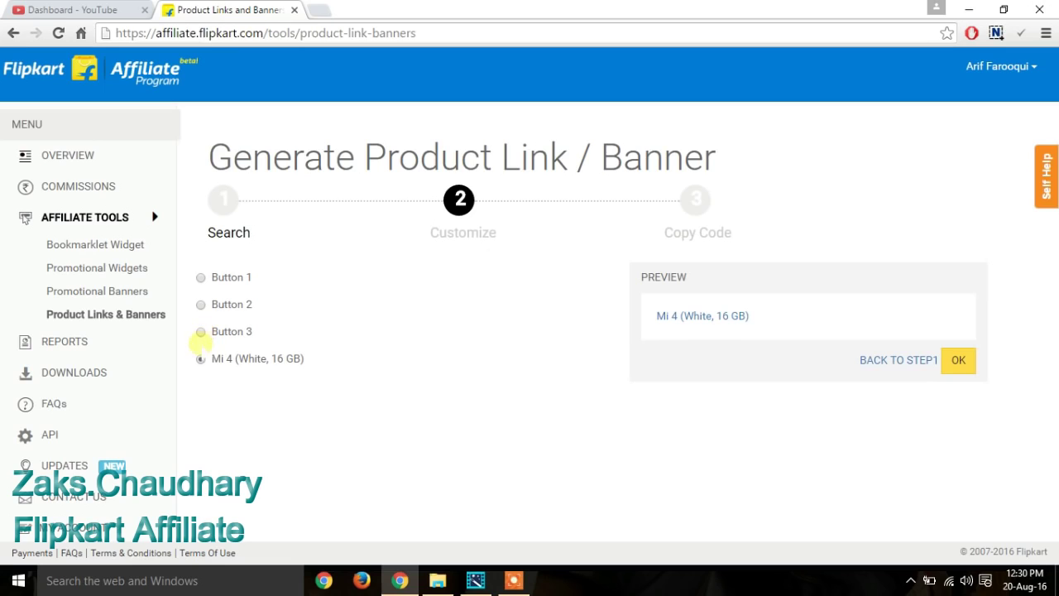
pyautogui.click(201, 331)
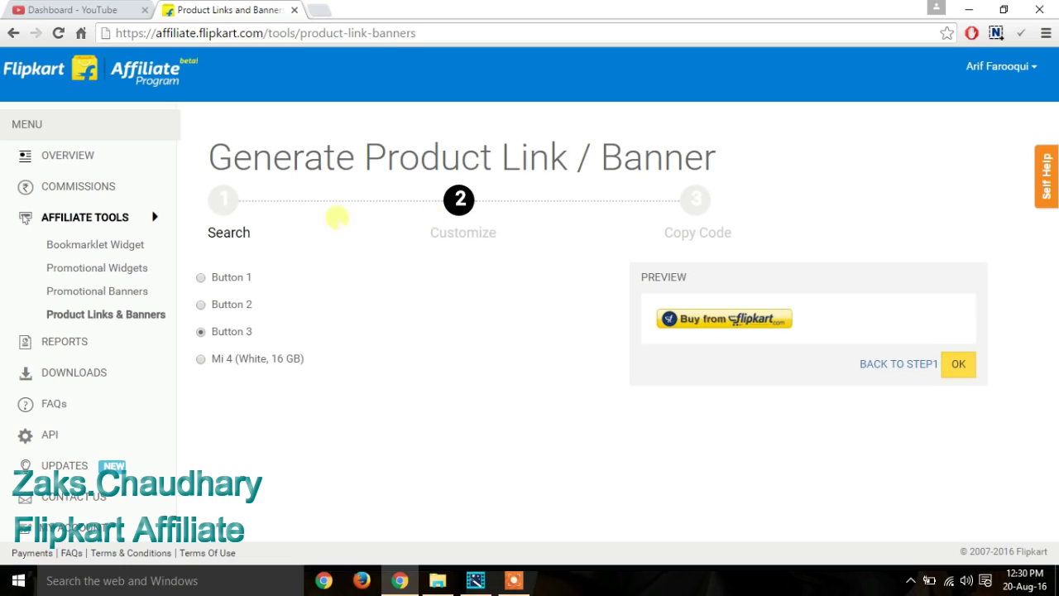
pyautogui.click(12, 33)
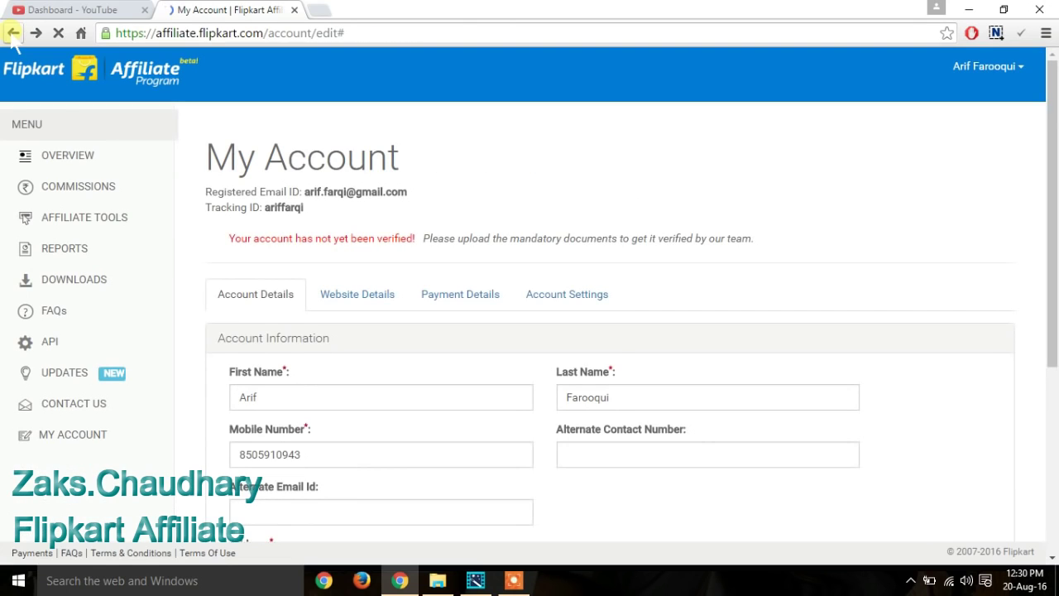
# Step: Open Promotional Banners and scroll past E Gift Vouchers, Deal Of The Day and App Installs to Offers Zone
pyautogui.click(95, 216)
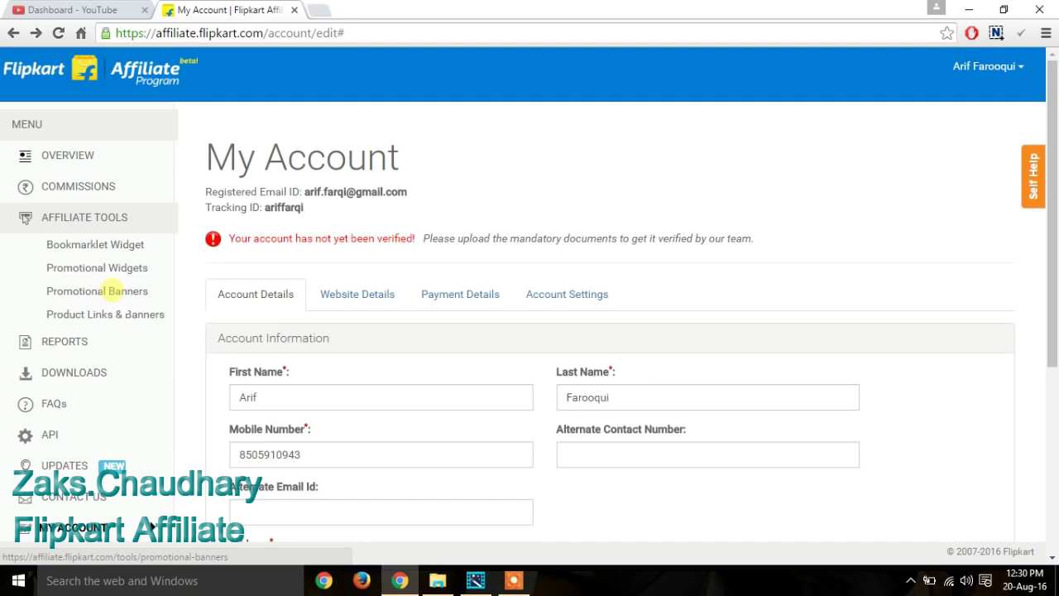
pyautogui.click(104, 291)
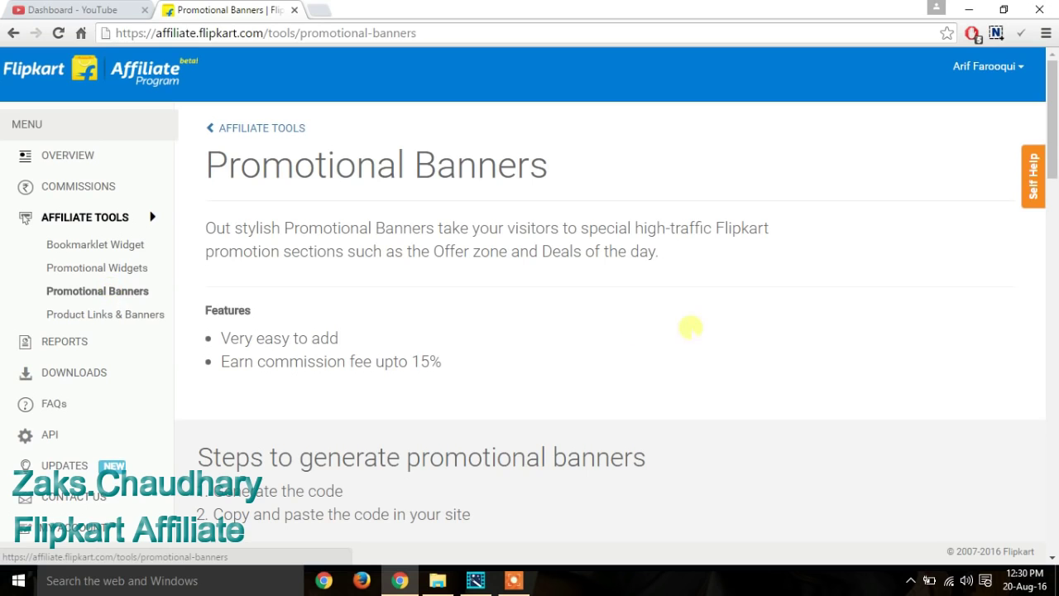
pyautogui.moveTo(1053, 149); pyautogui.dragTo(1052, 257)
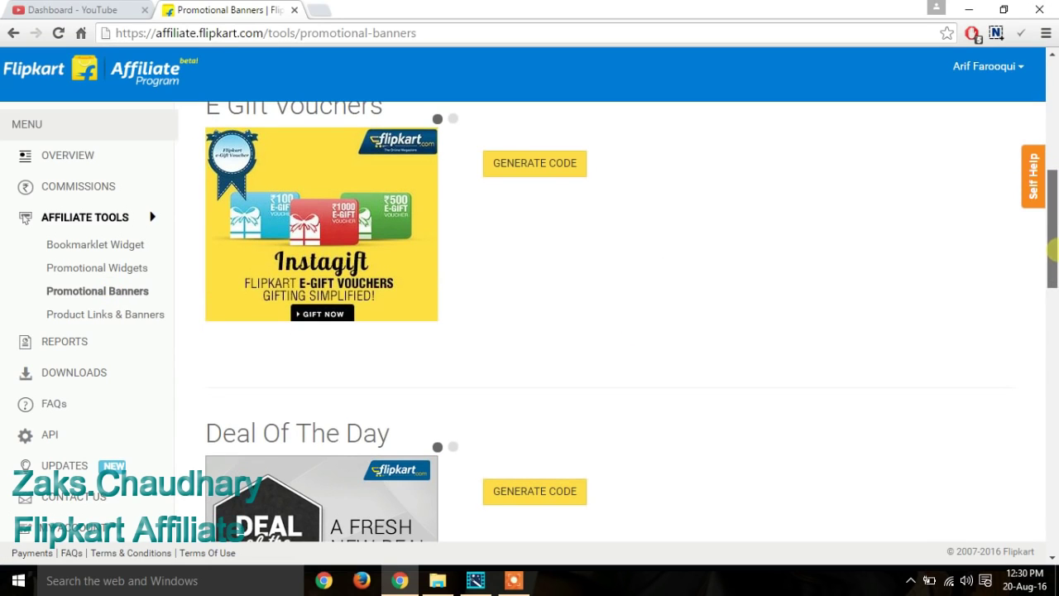
pyautogui.moveTo(1053, 267); pyautogui.dragTo(1053, 378)
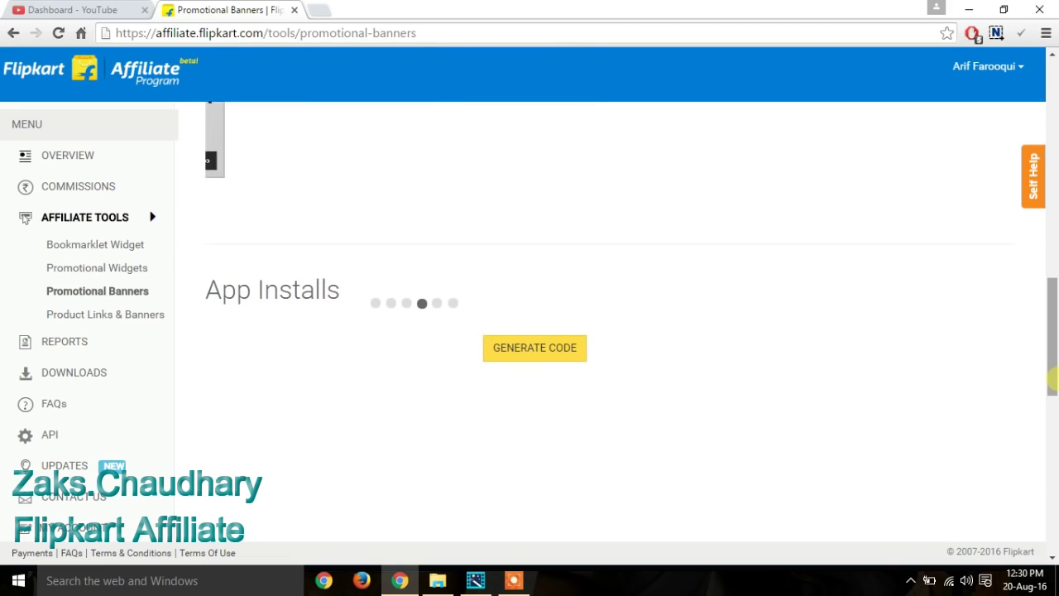